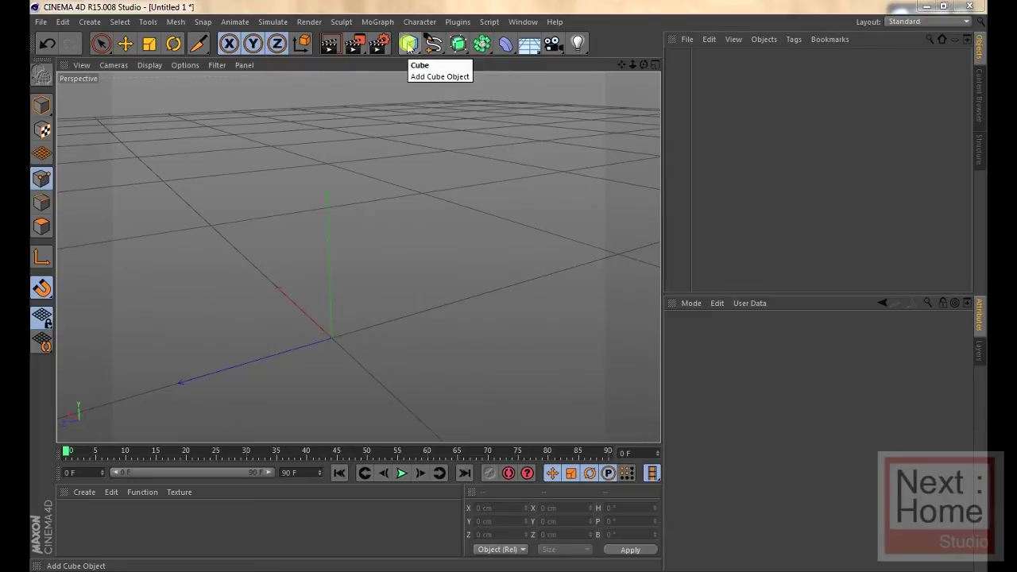
Step: Add a default 200 cm Cube, test-drag it with Live Selection, then select Cube in the Object Manager
left_click(409, 44)
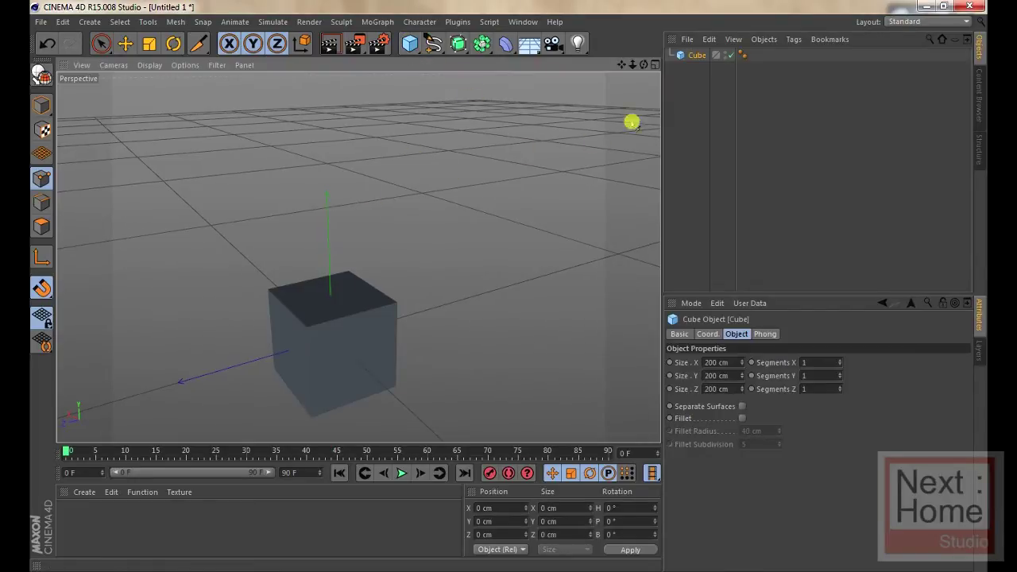
left_click(691, 57)
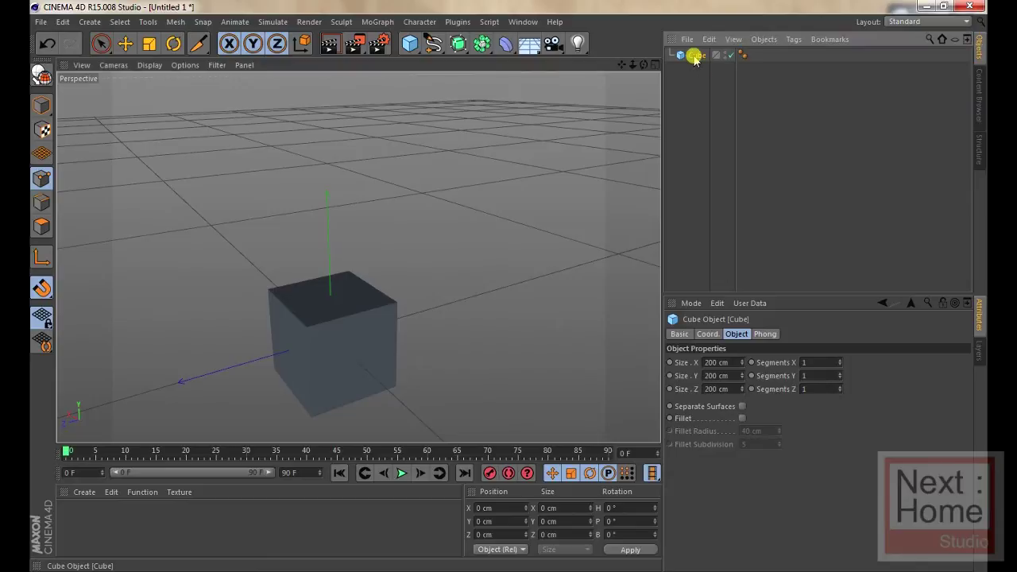
left_click(93, 51)
left_click_drag(328, 271, 336, 182)
mouse_move(345, 256)
left_mouse_down()
mouse_move(587, 284)
mouse_move(437, 263)
mouse_move(381, 227)
left_mouse_up()
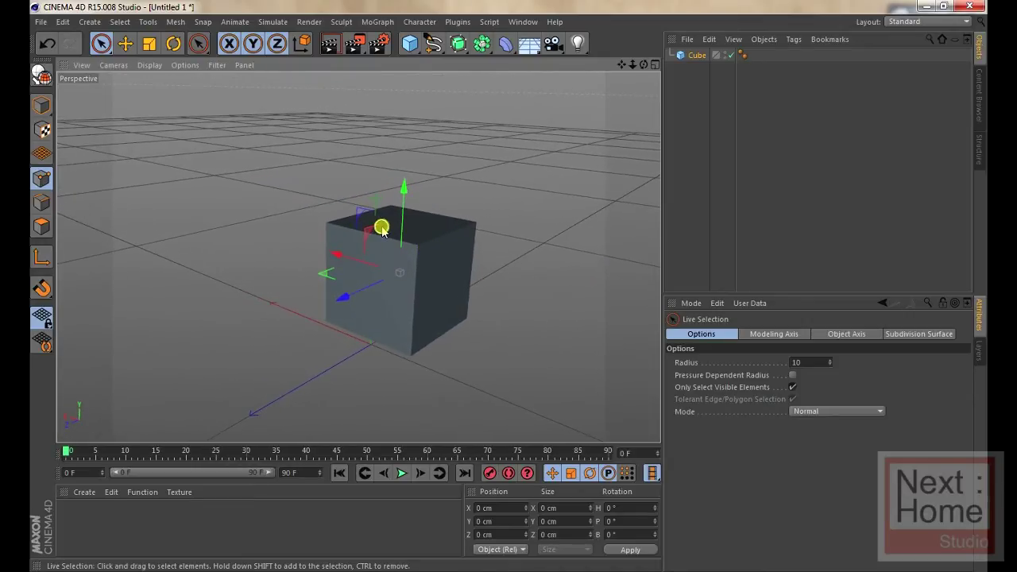
left_click_drag(404, 188, 404, 193)
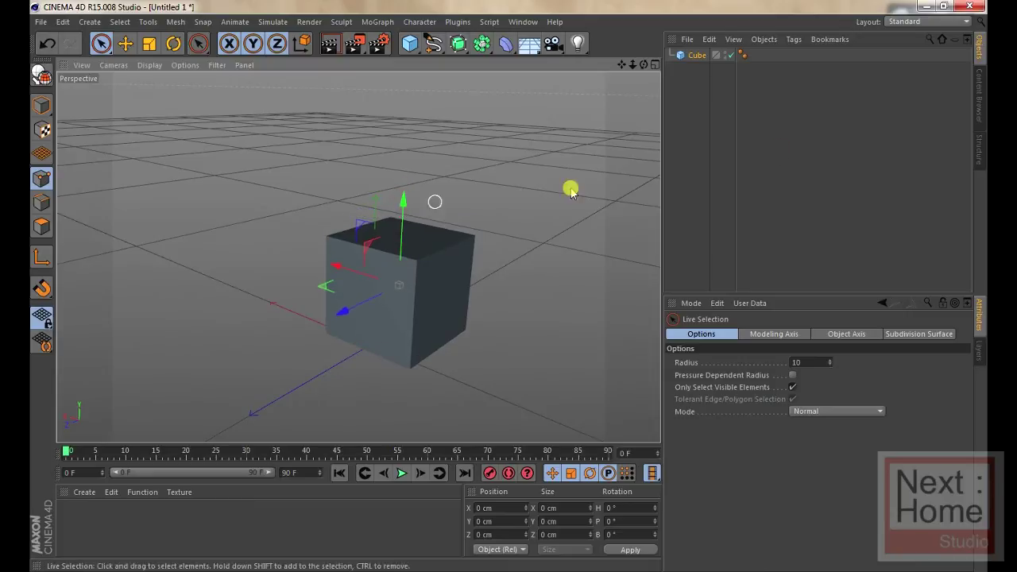
left_click(696, 55)
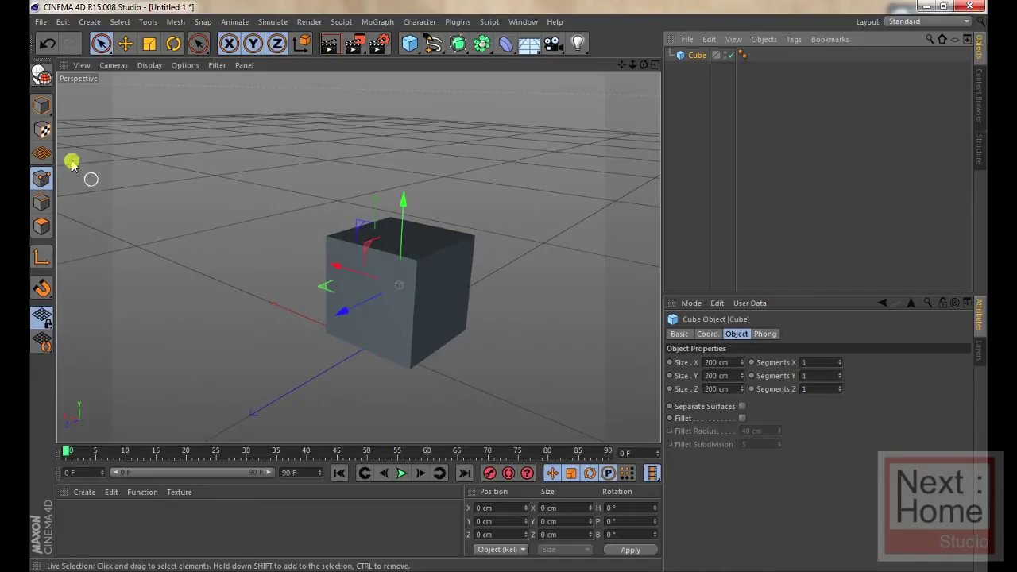
Step: Make the Cube editable, undo once, reselect it and reconvert with C, then zoom in
left_click(41, 77)
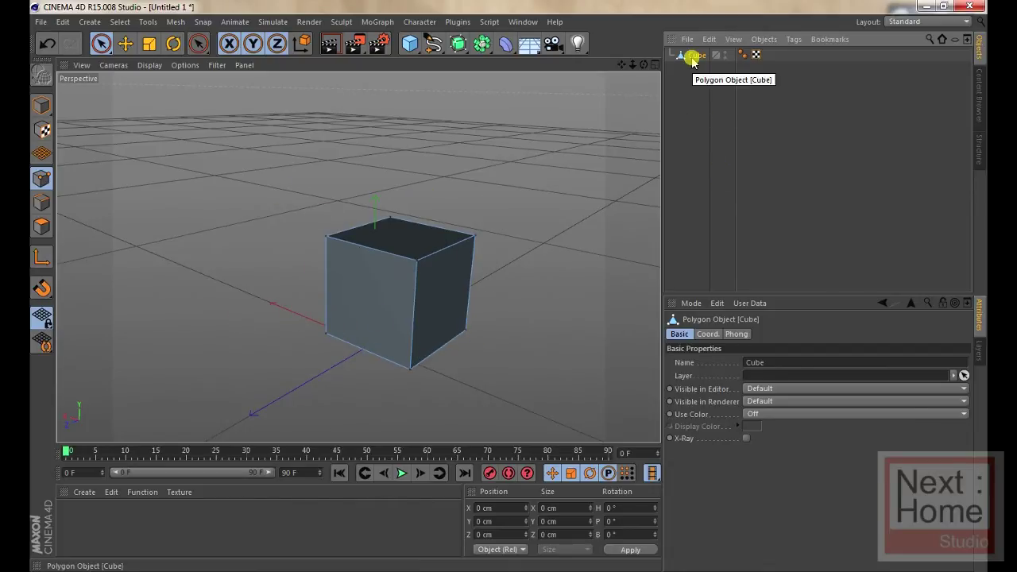
key("ctrl+z")
left_click(699, 110)
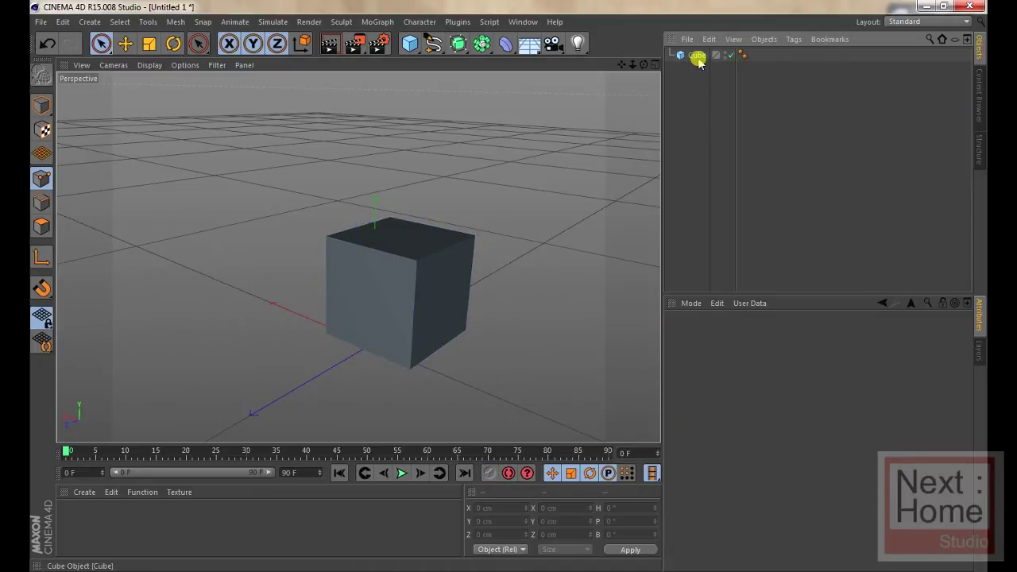
left_click(696, 55)
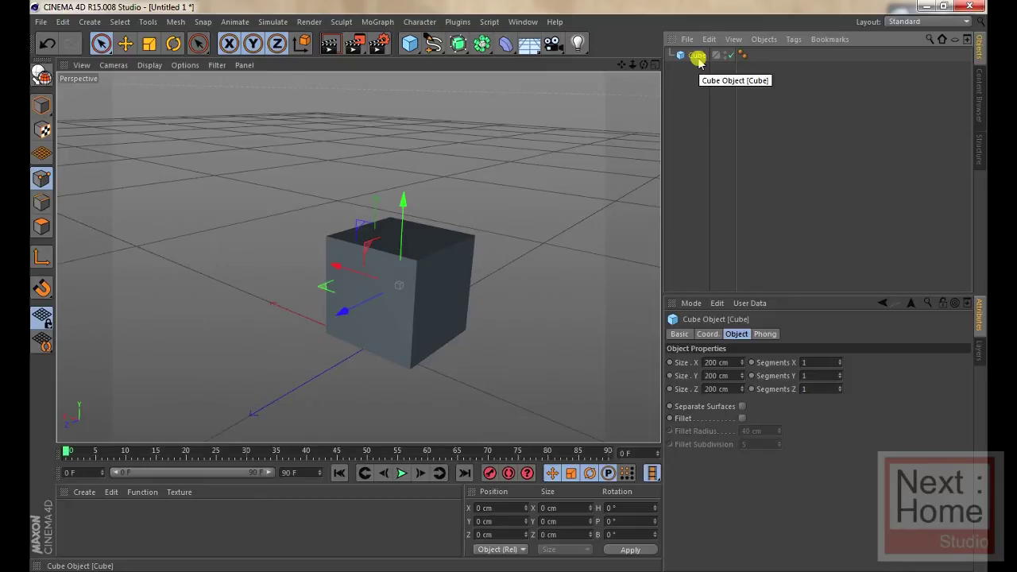
key("c")
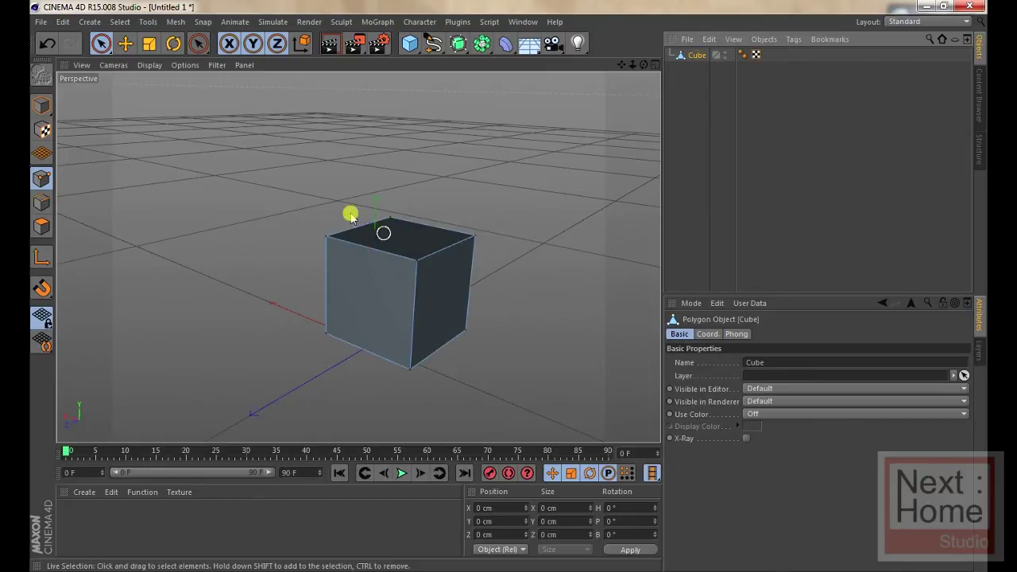
scroll(466, 289, "up", 2)
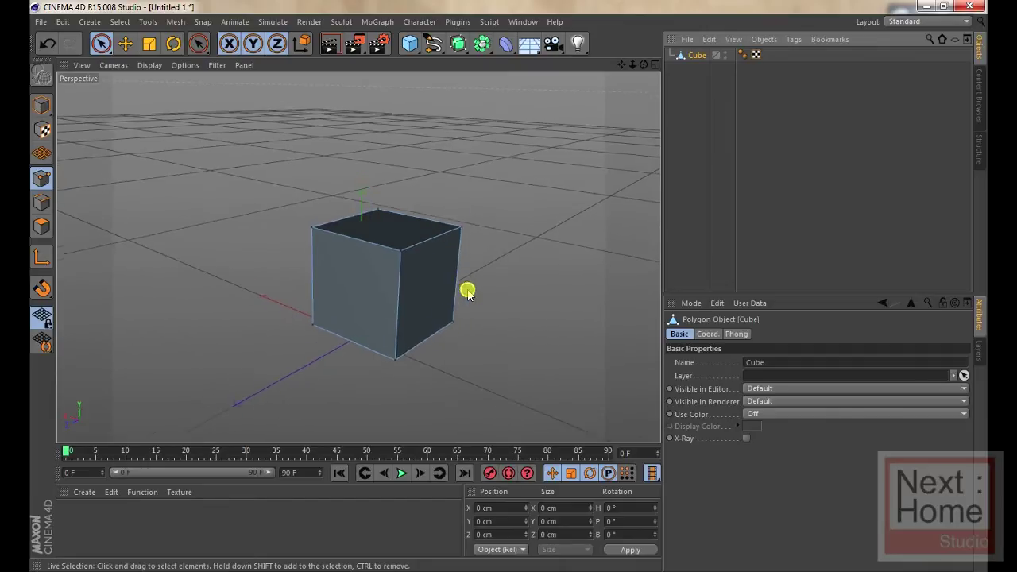
scroll(466, 289, "up", 2)
scroll(467, 291, "up", 2)
left_click_drag(467, 291, 467, 291, "alt")
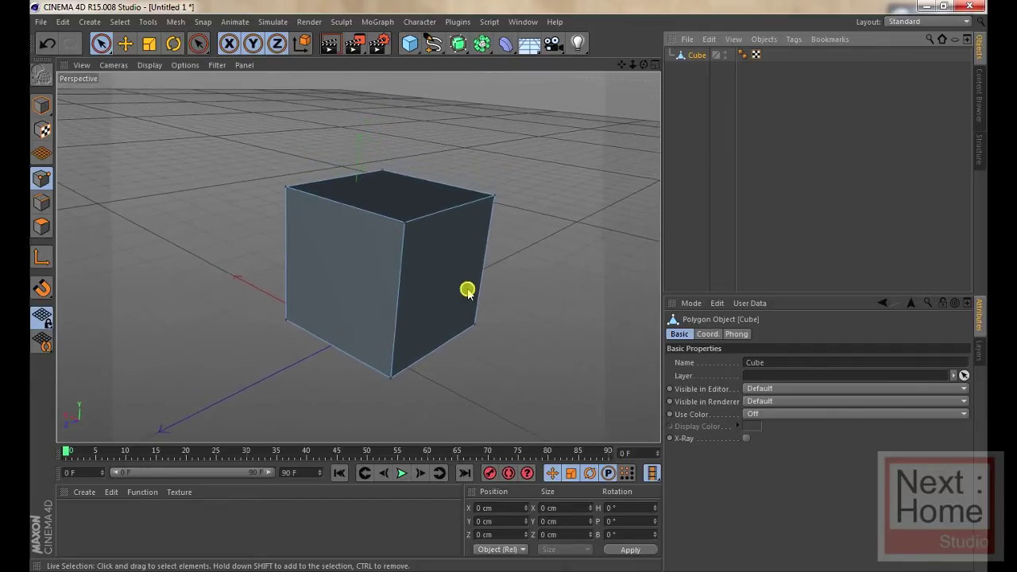
left_click_drag(467, 291, 379, 233, "alt")
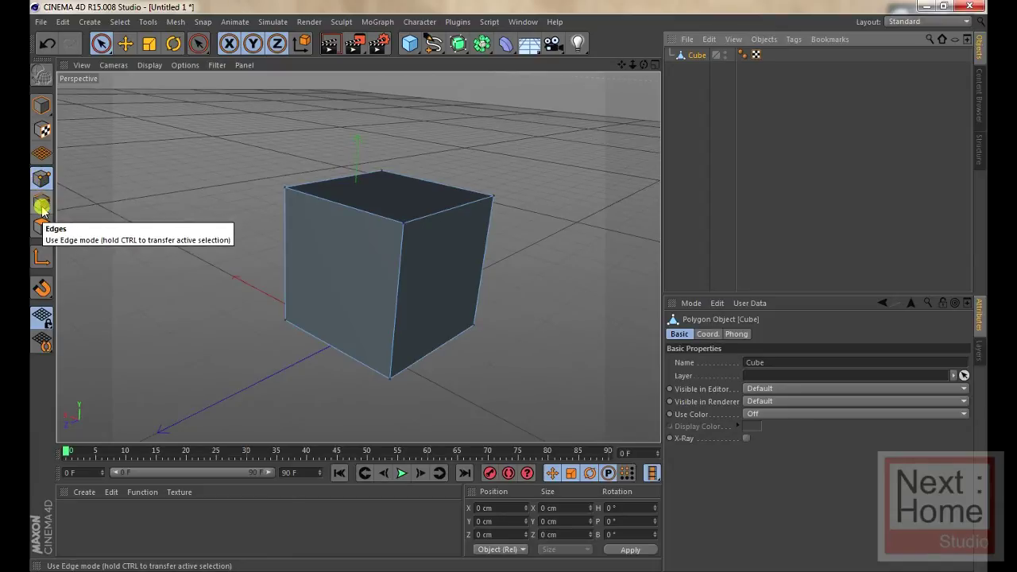
Step: In Edges mode, pick the cube's top-front, side and front vertical edges
left_click(41, 205)
left_click(329, 201)
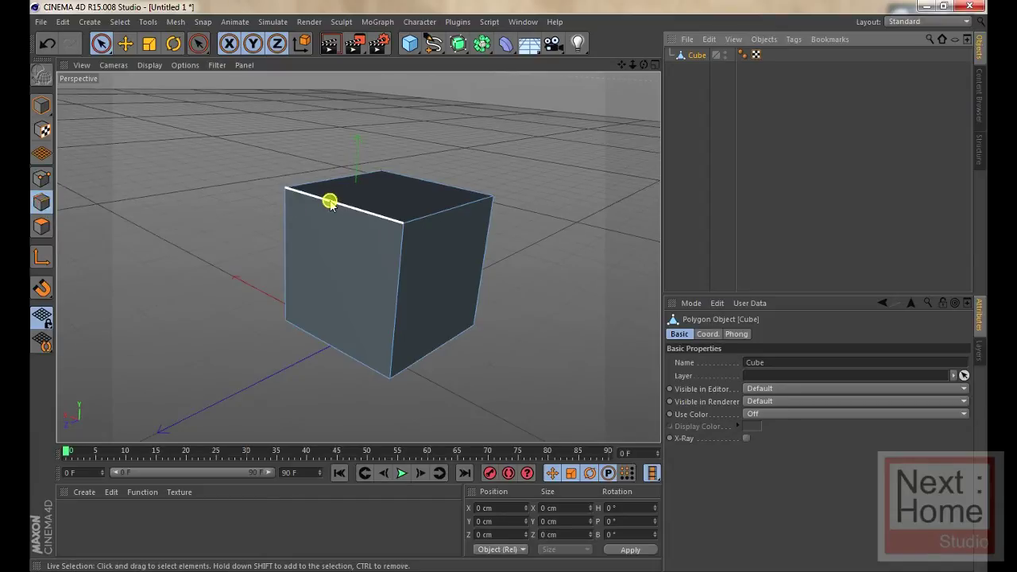
left_click(438, 211)
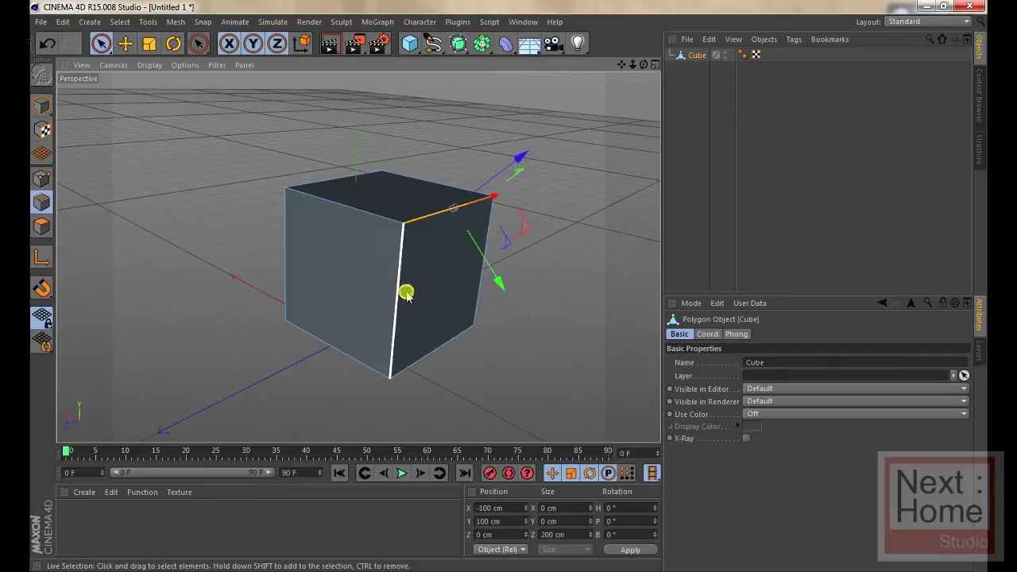
left_click(379, 287)
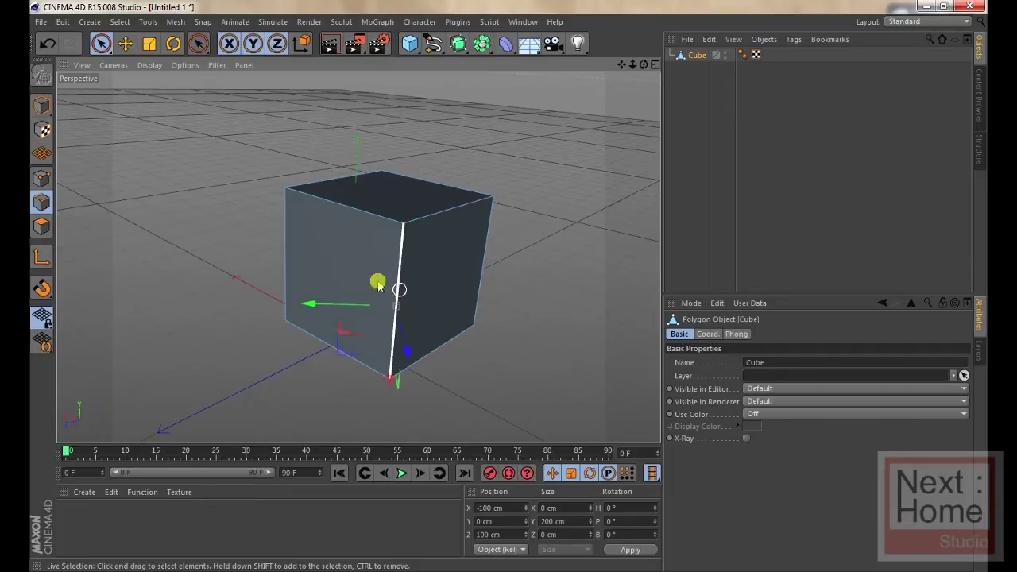
Step: In Polygons mode, click through the cube's faces, ending on the top face
left_click(38, 228)
left_click(332, 262)
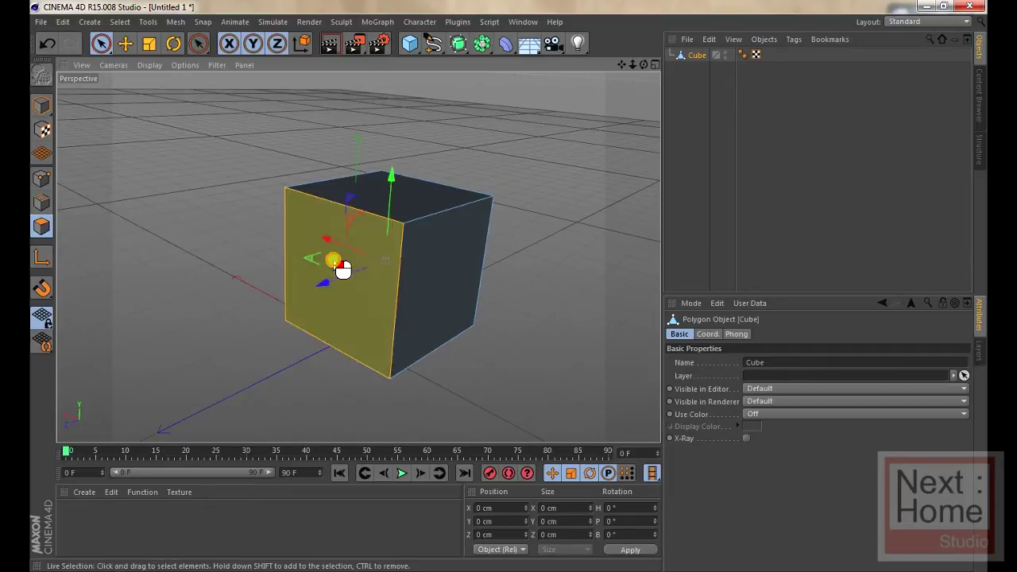
left_click(435, 267)
left_click(390, 189)
left_click(351, 228)
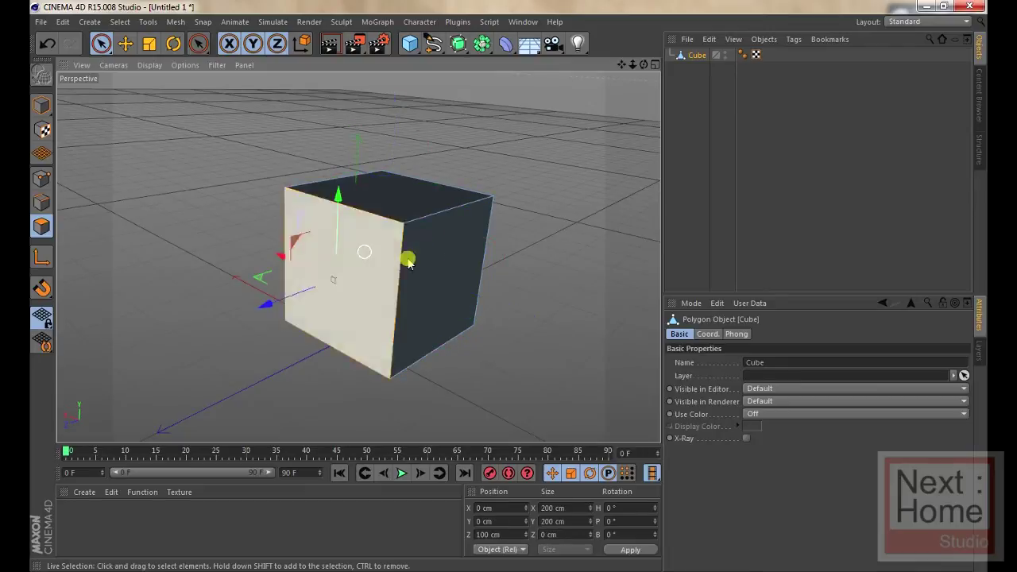
left_click(408, 261)
left_click(405, 206)
left_click(347, 225)
left_click(422, 254)
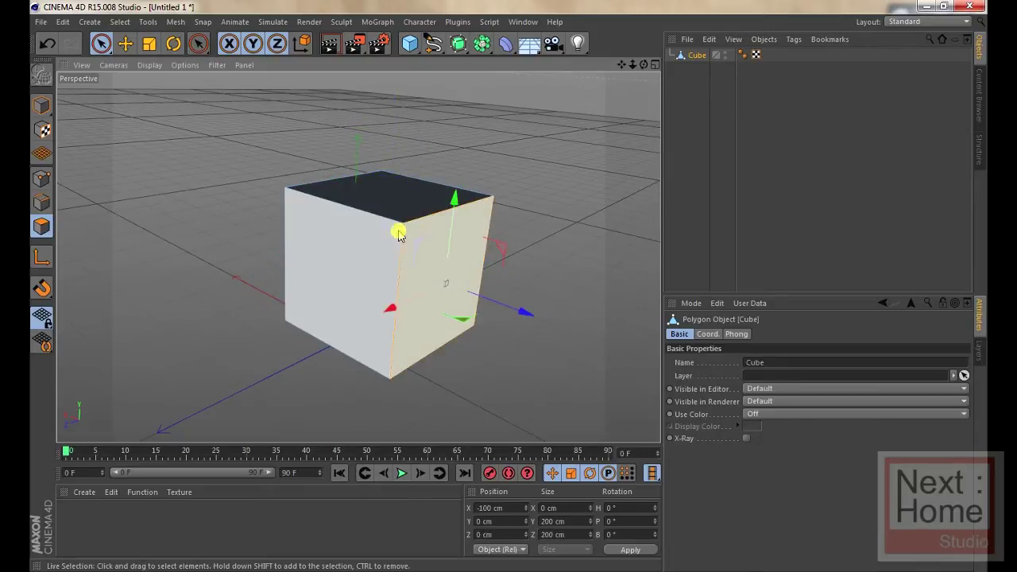
left_click(388, 199)
left_click(342, 227)
left_click(420, 230)
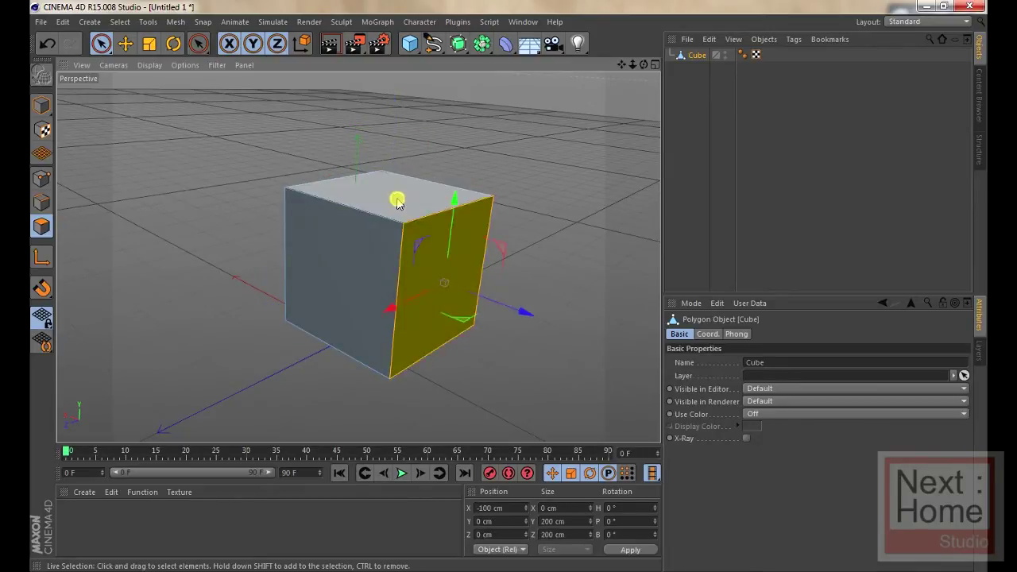
left_click(399, 199)
Step: Clear the top-face selection with Live Selection and orbit to a new angle
mouse_move(324, 216)
left_mouse_down("alt")
mouse_move(359, 245)
mouse_move(354, 237)
mouse_move(406, 245)
mouse_move(409, 235)
mouse_move(408, 244)
mouse_move(135, 208)
mouse_move(246, 218)
left_mouse_up("alt")
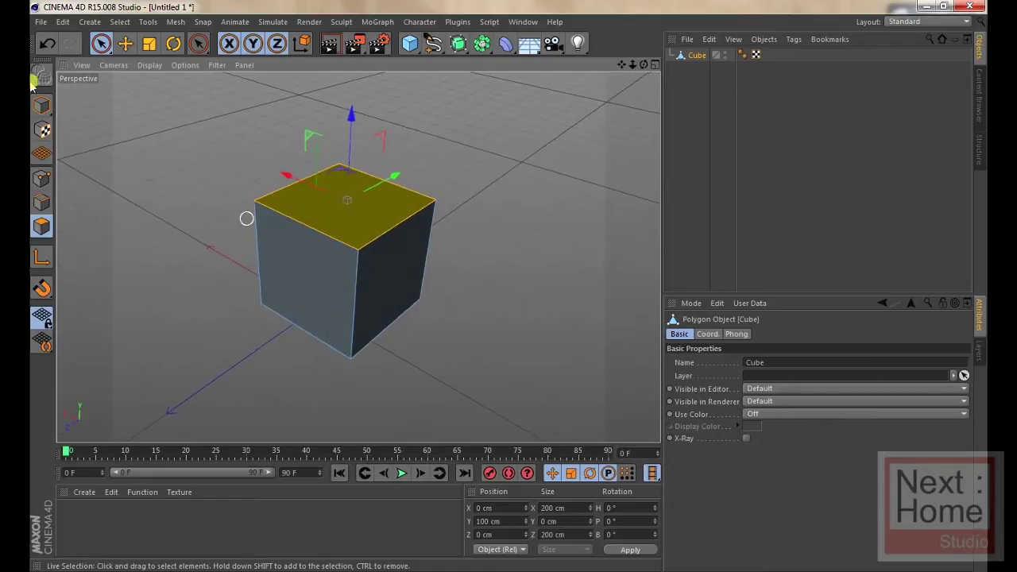
left_click(101, 44)
left_click(237, 176)
left_click_drag(288, 152, 379, 215, "alt")
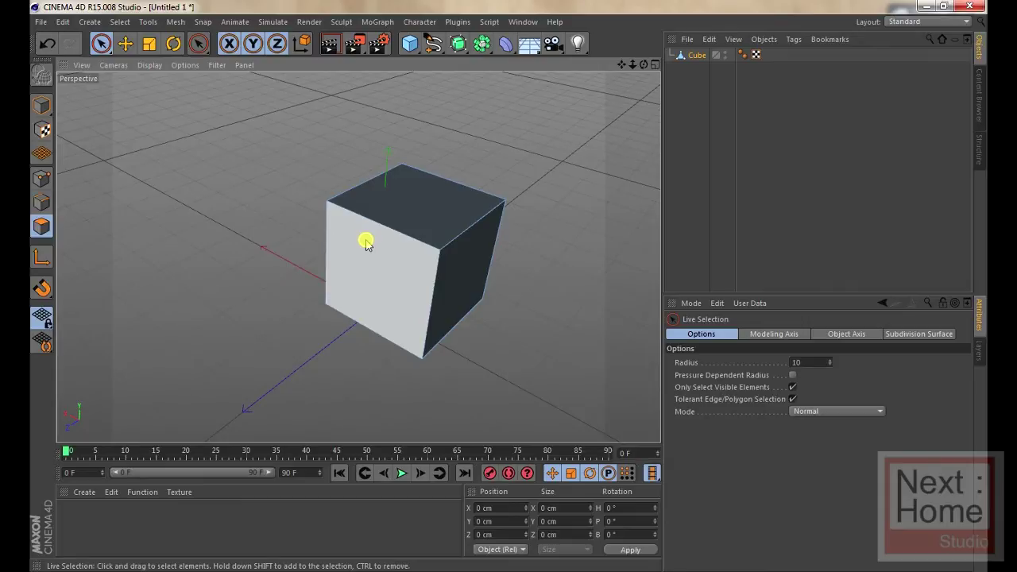
Step: Select the front face and drag-extrude it outward by 139.2 cm
left_click(374, 245)
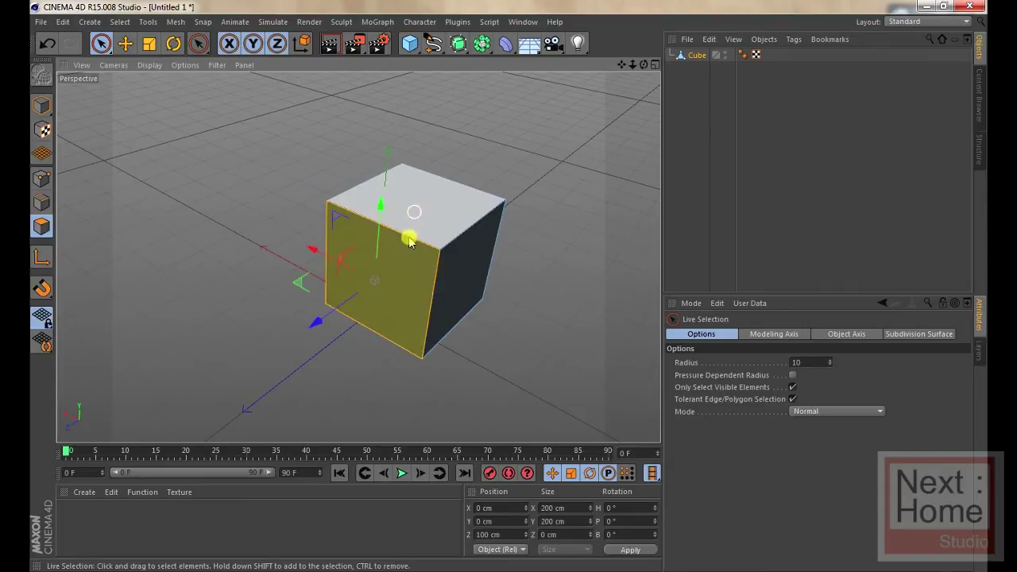
right_click(402, 280)
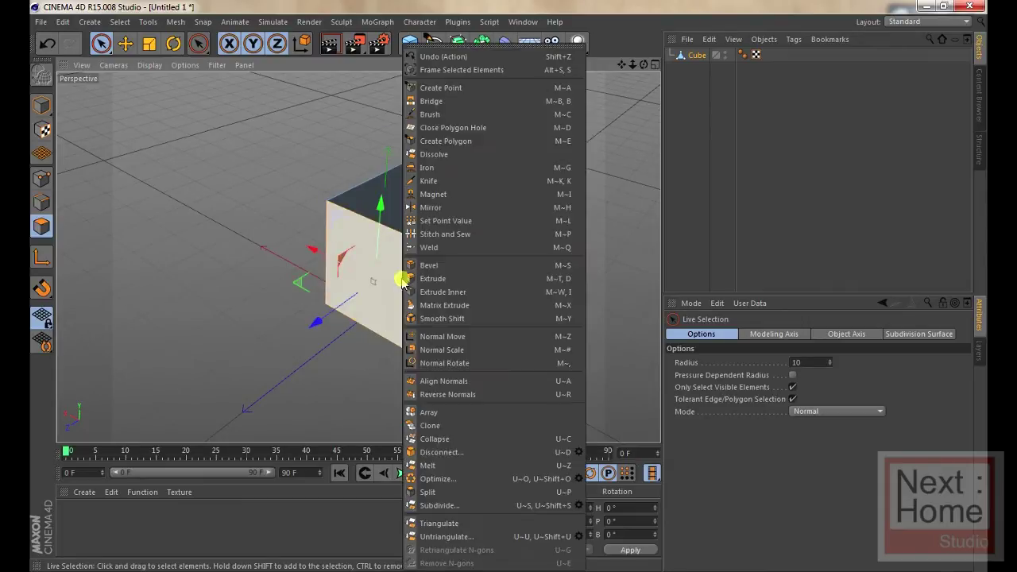
left_click(381, 267)
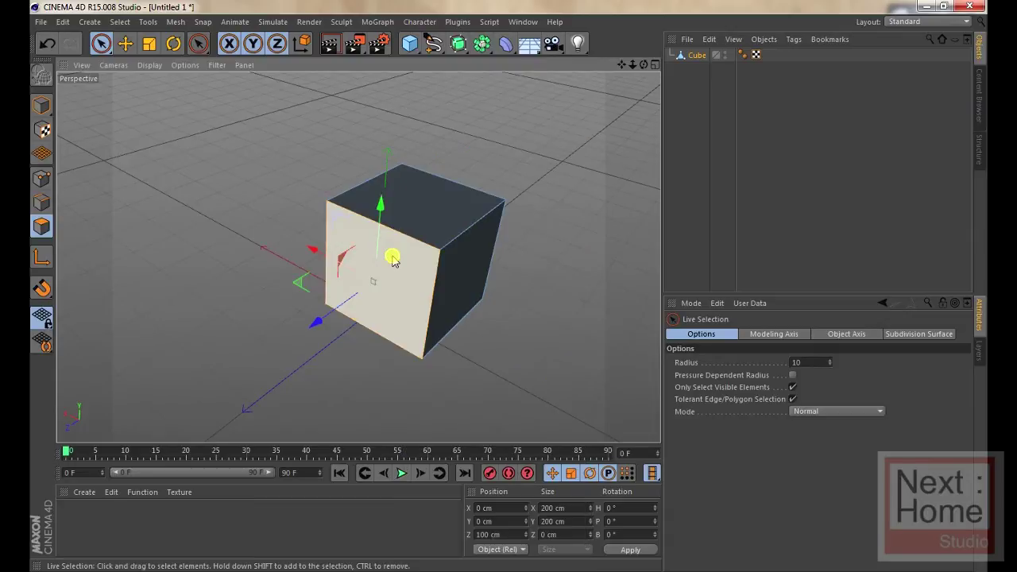
right_click(394, 261)
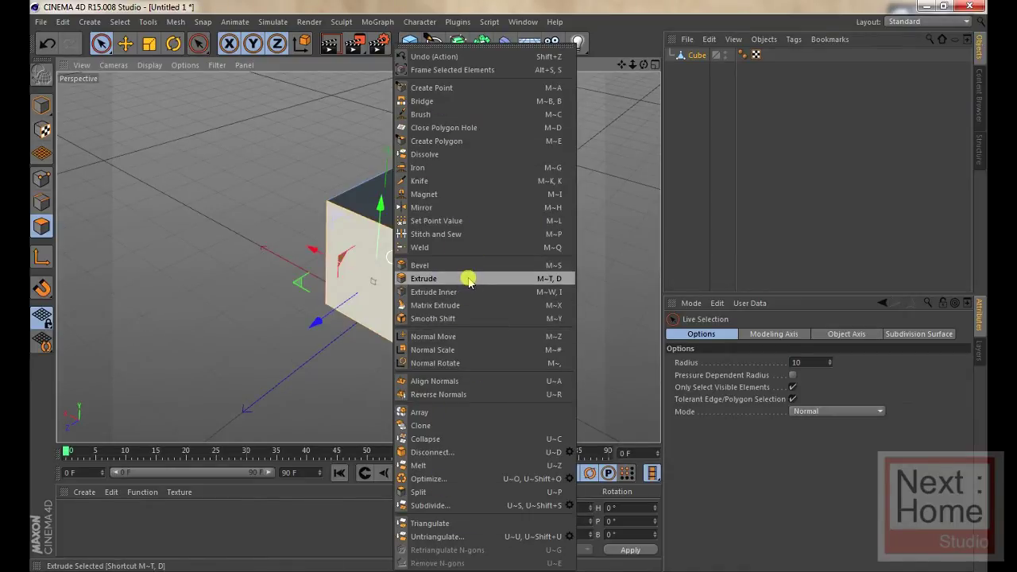
left_click(469, 279)
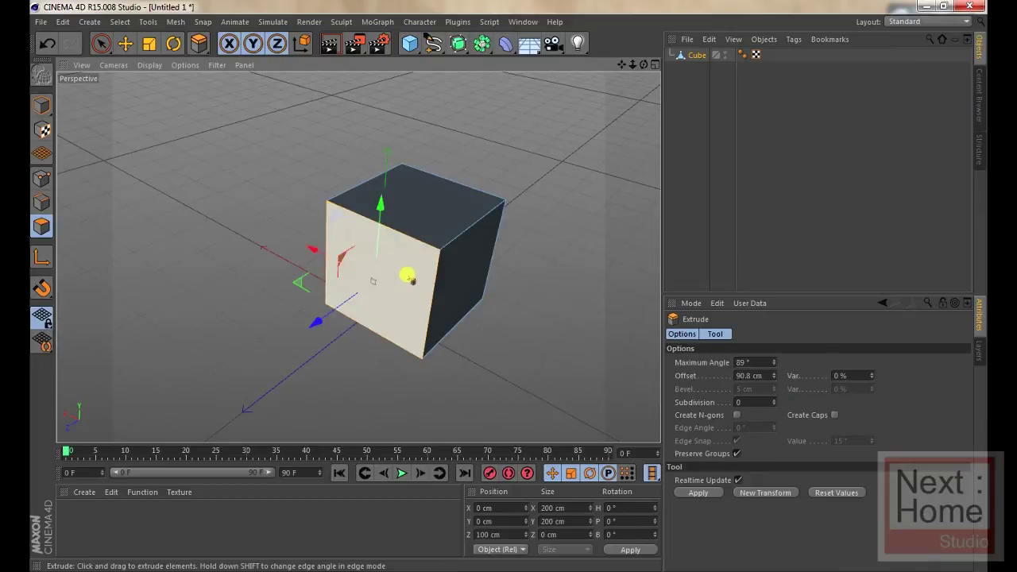
left_click_drag(411, 281, 411, 281, "alt")
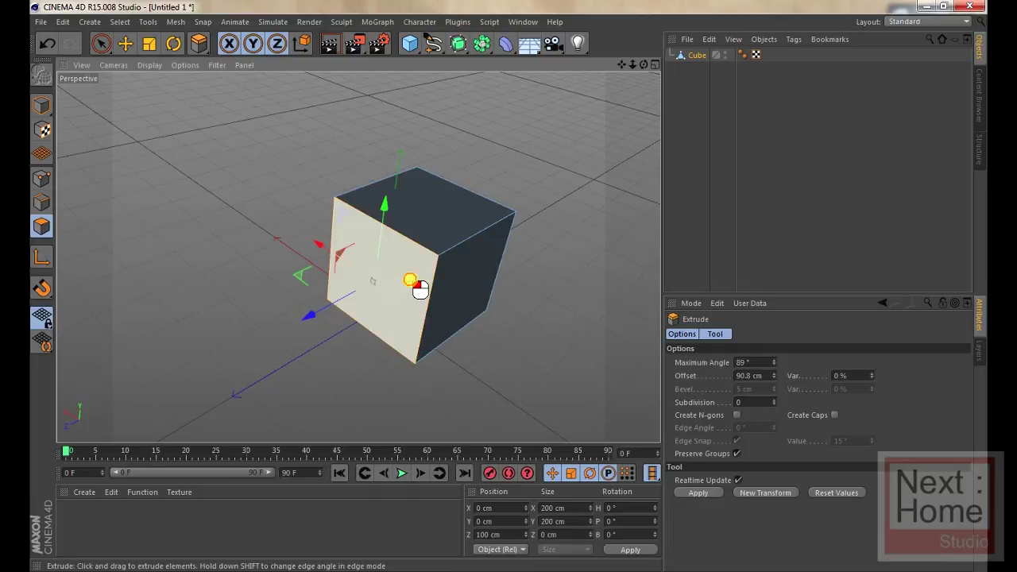
mouse_move(419, 290)
left_mouse_down()
mouse_move(393, 294)
mouse_move(460, 294)
left_mouse_up()
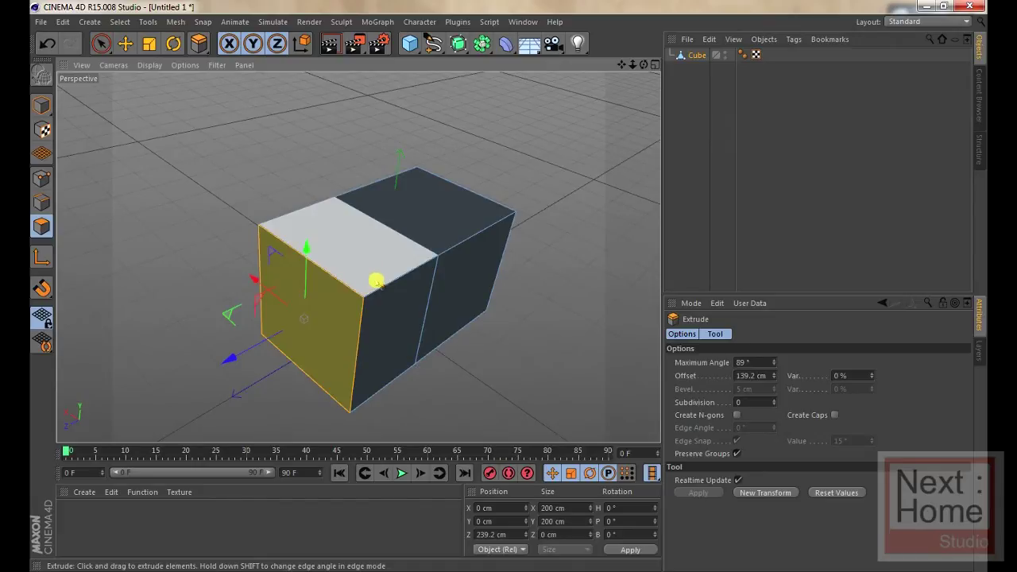
Step: Redo the front-face extrusion and set its Offset to 50 cm
key("ctrl+z")
left_click_drag(403, 272, 404, 271)
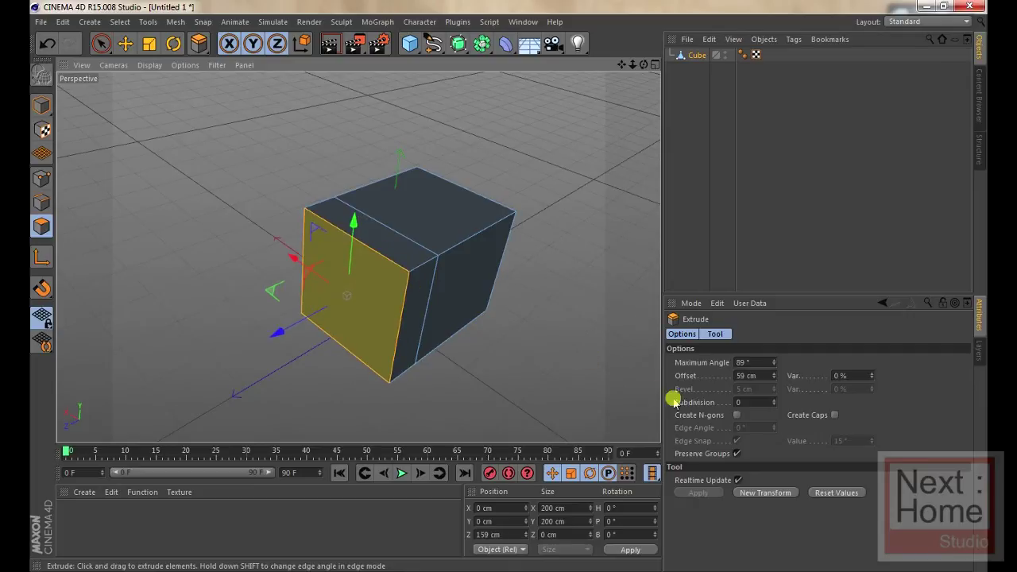
left_click(744, 373)
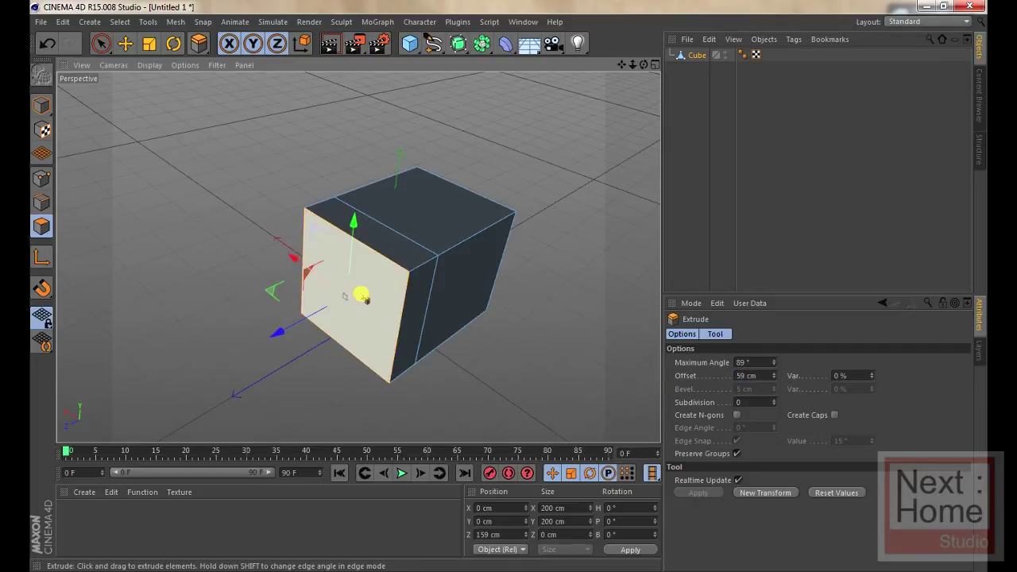
key("ctrl+z")
mouse_move(380, 300)
left_mouse_down()
mouse_move(363, 286)
mouse_move(296, 324)
left_mouse_up()
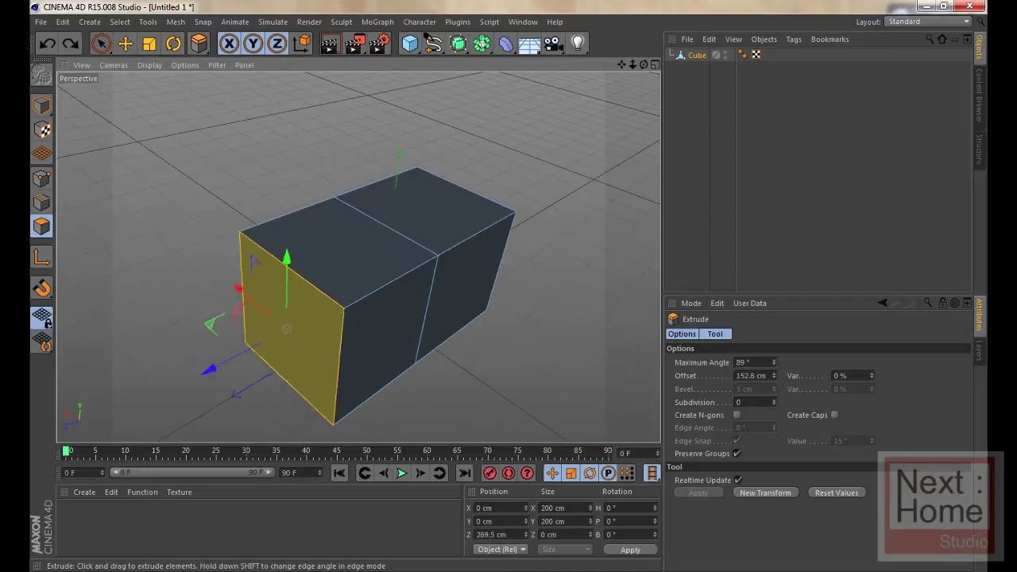
left_click_drag(296, 323, 370, 222)
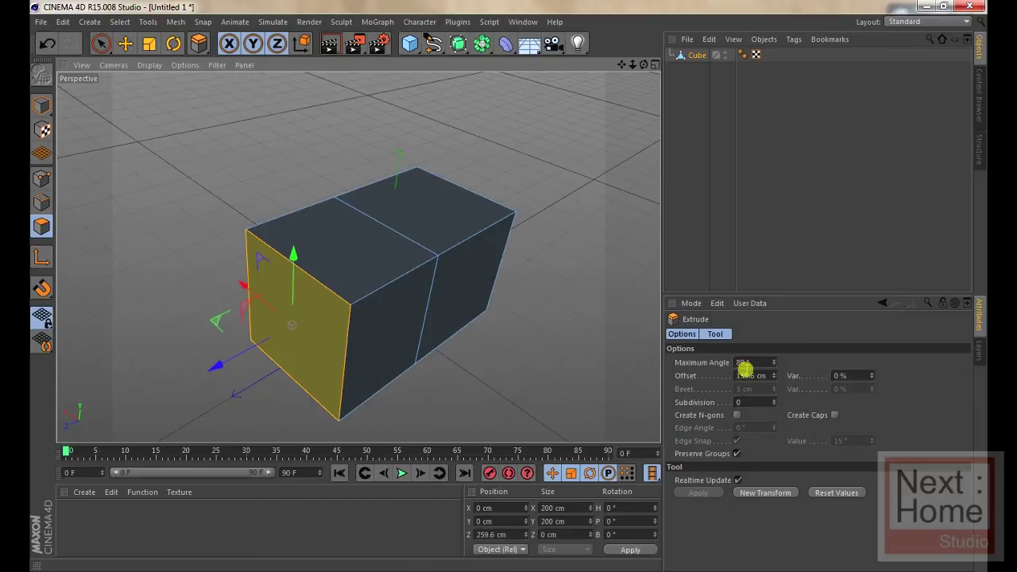
left_click_drag(754, 377, 675, 381)
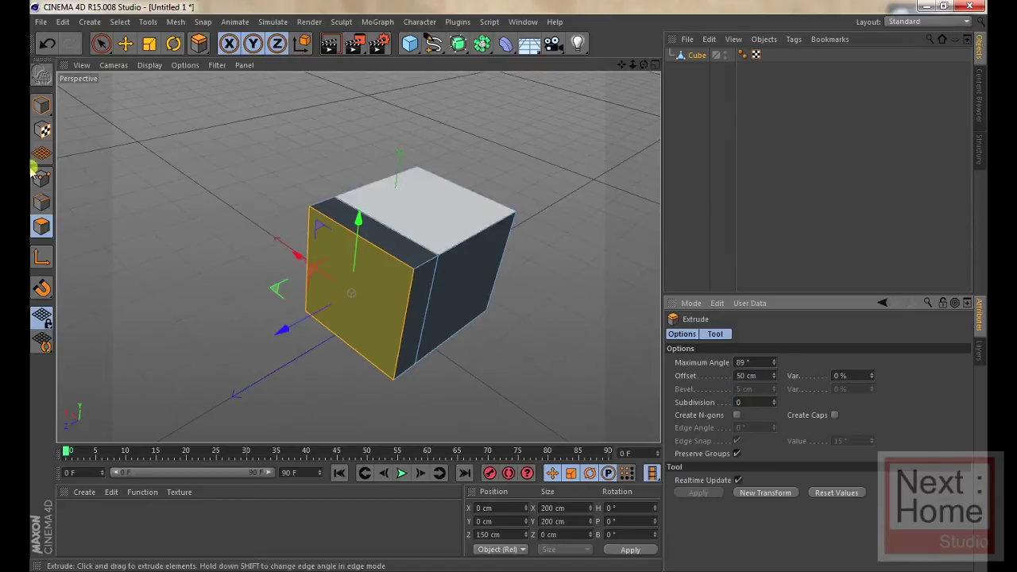
Step: Return to Live Selection and orbit around the lengthened block
left_click(100, 43)
left_click(204, 114)
mouse_move(376, 258)
left_mouse_down("alt")
mouse_move(421, 264)
mouse_move(339, 322)
left_mouse_up("alt")
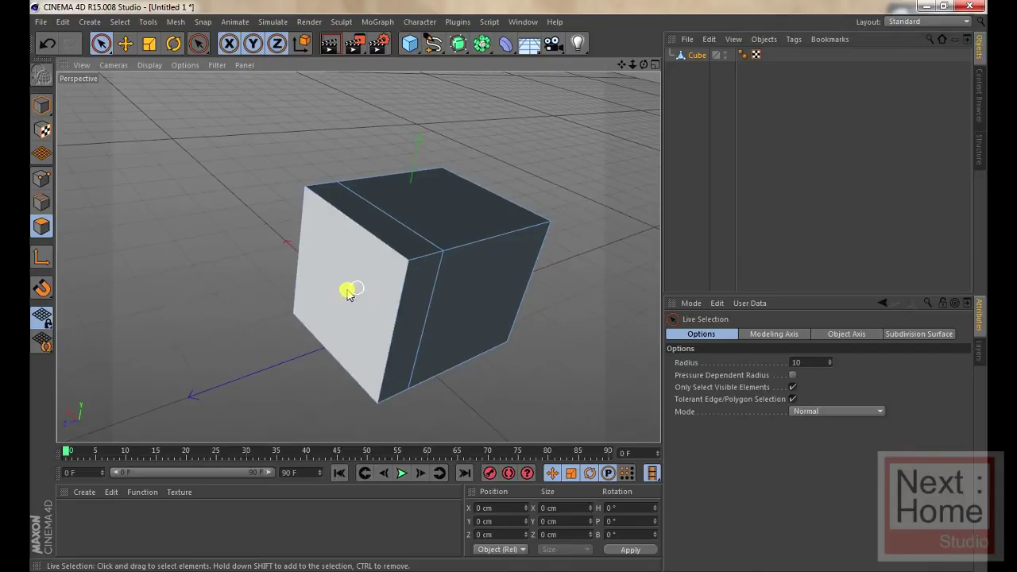
left_click(350, 292)
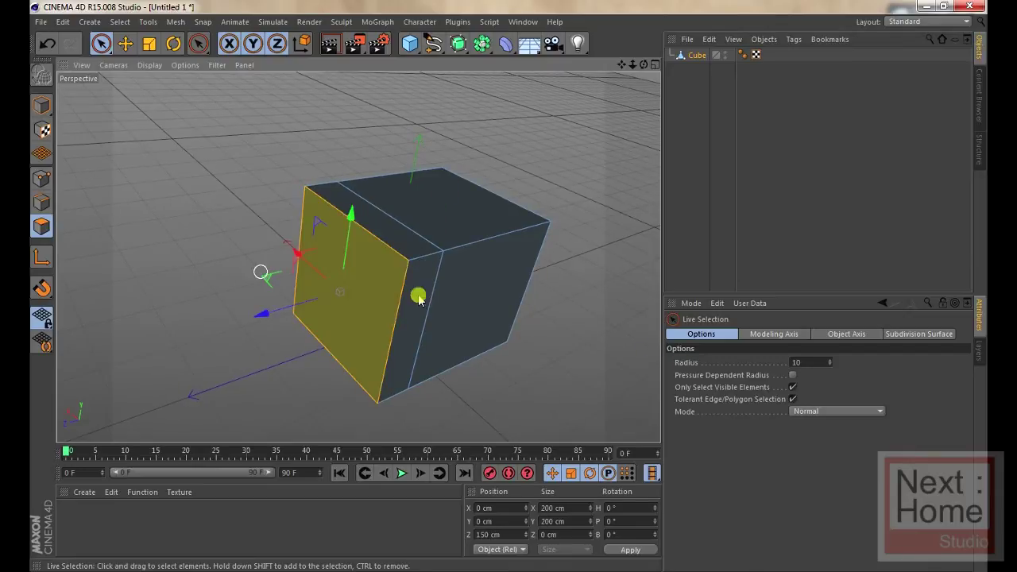
right_click(390, 288)
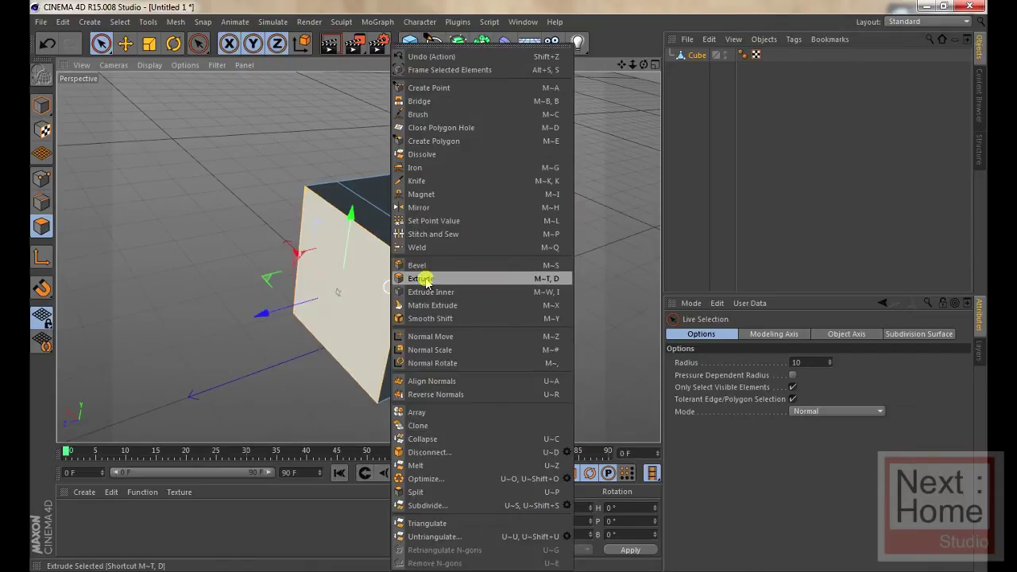
left_click(421, 279)
left_click(747, 375)
type("20")
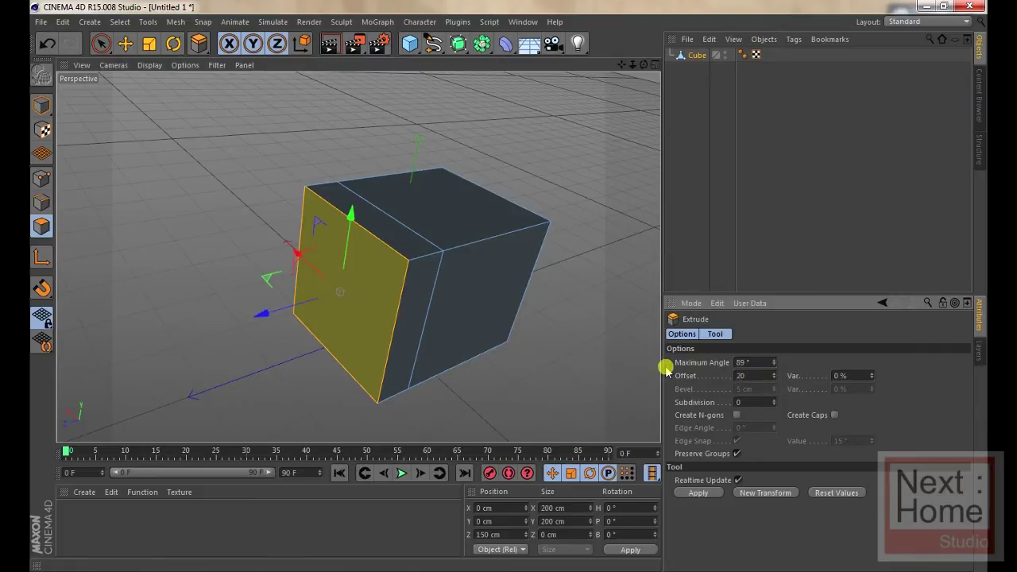
left_click(698, 493)
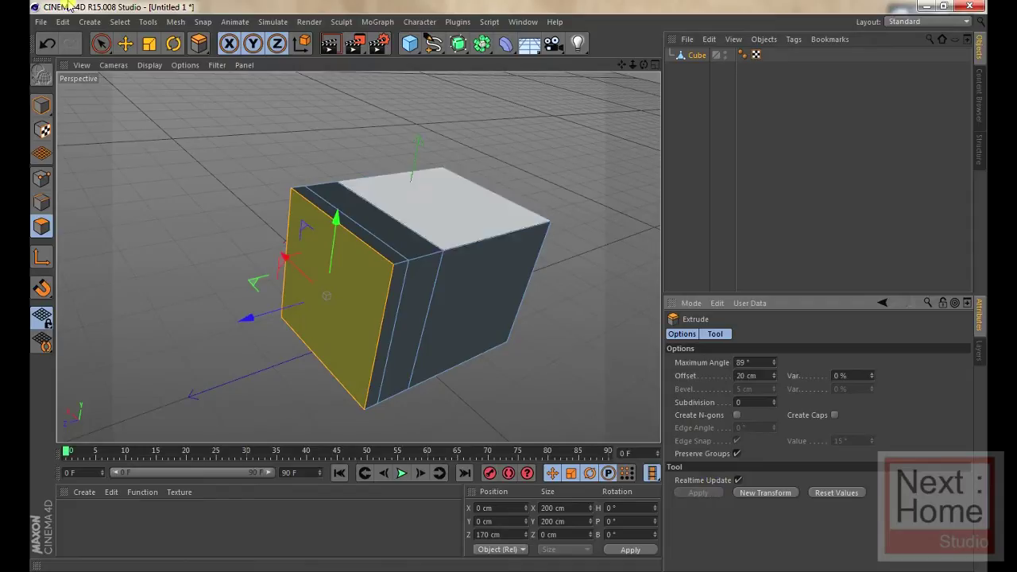
key("ctrl+z")
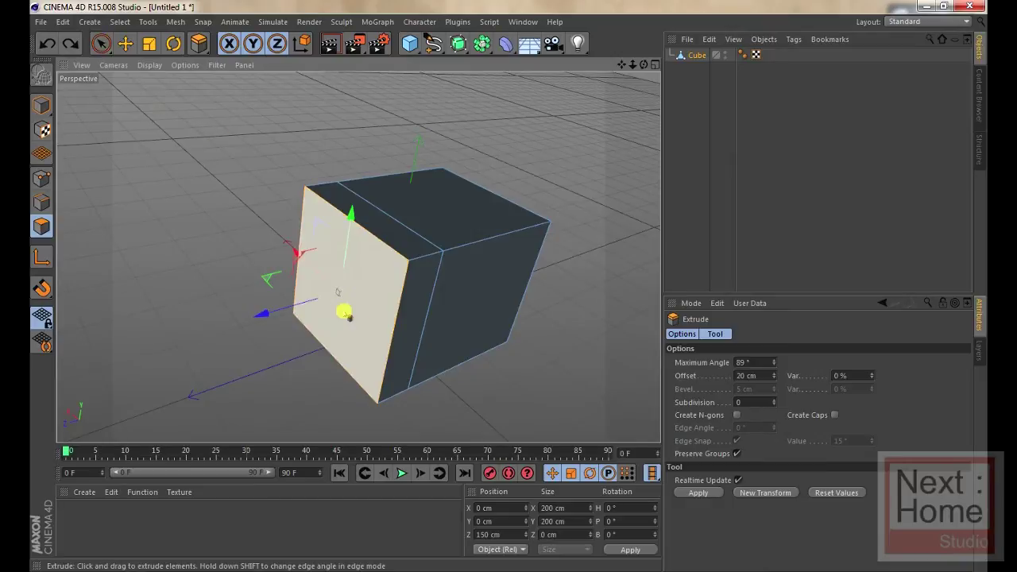
Step: Apply Extrude Inner to the end face with a 40 cm Offset, reapplying it after an undo
right_click(366, 288)
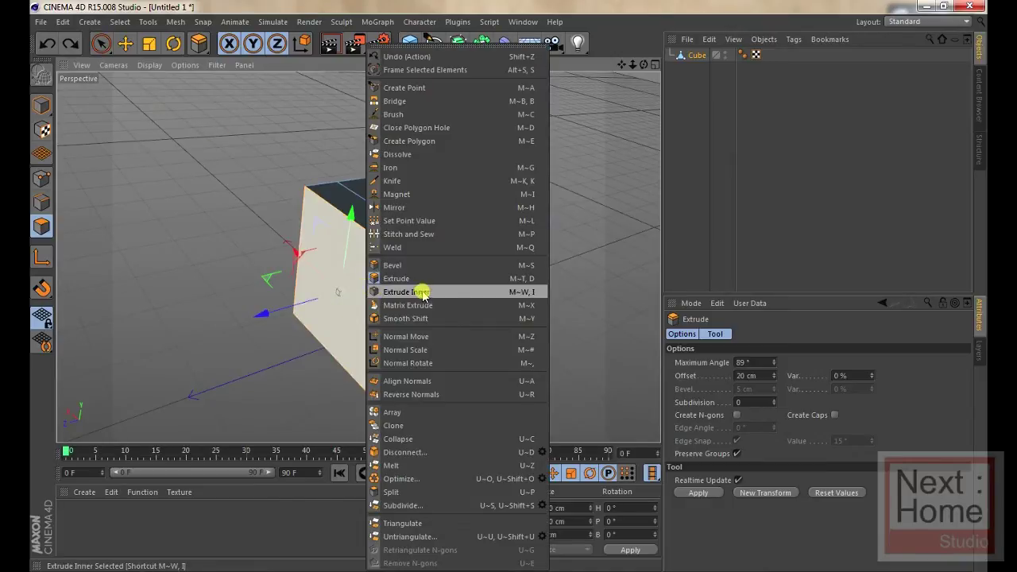
left_click(454, 292)
left_click_drag(453, 295, 339, 292)
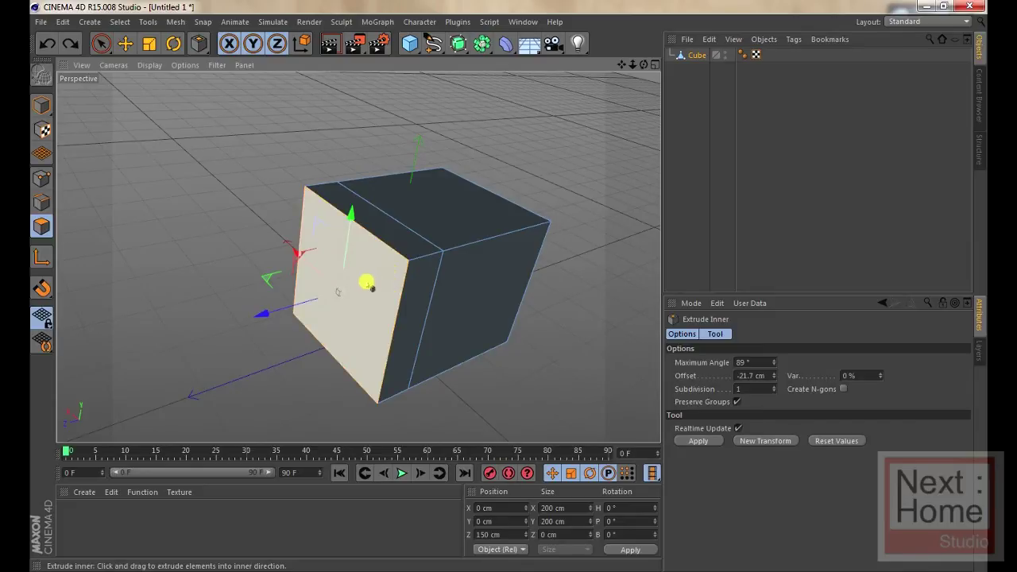
left_click_drag(392, 280, 469, 280)
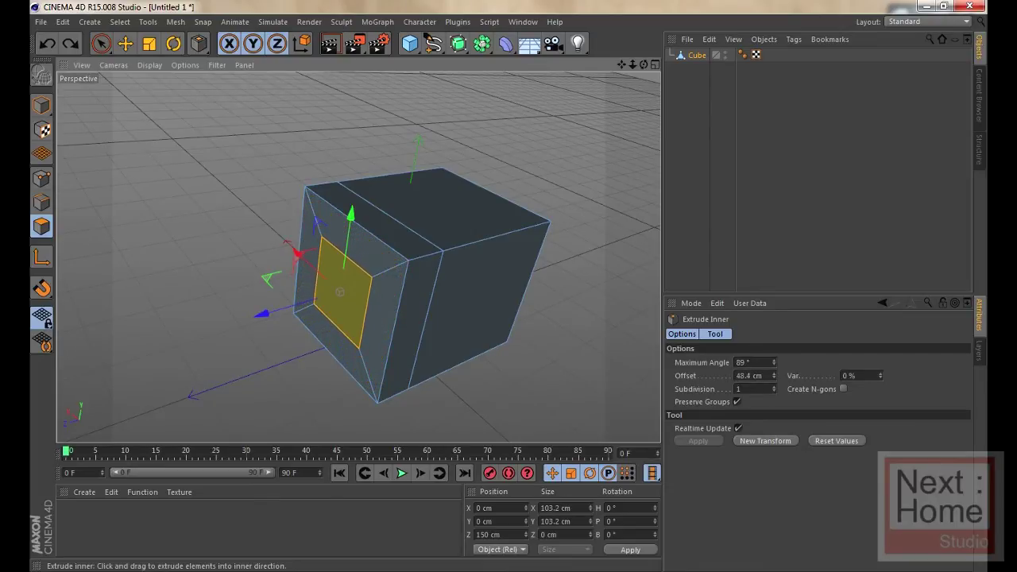
left_click_drag(468, 280, 465, 279)
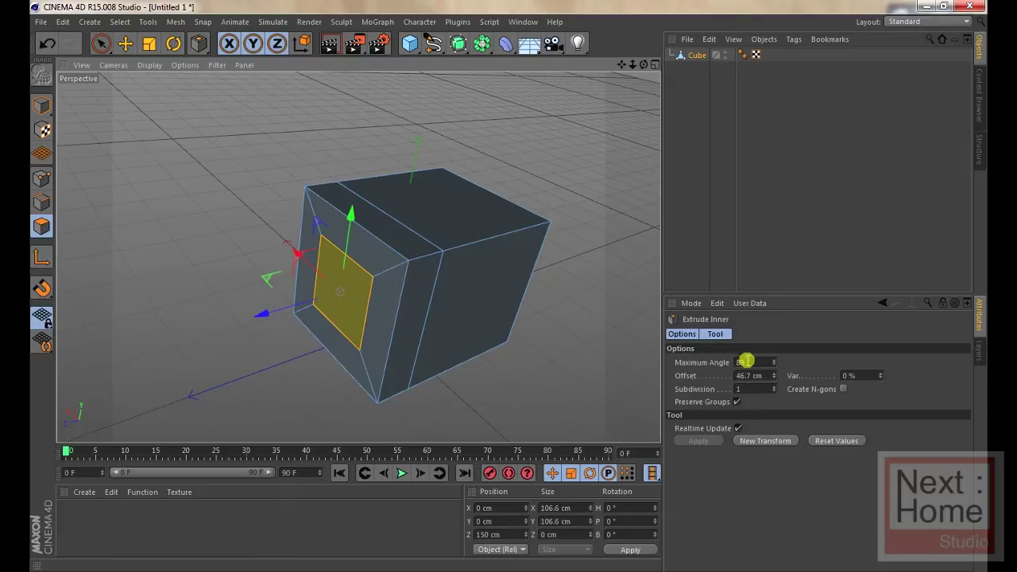
left_click(768, 376)
type("40")
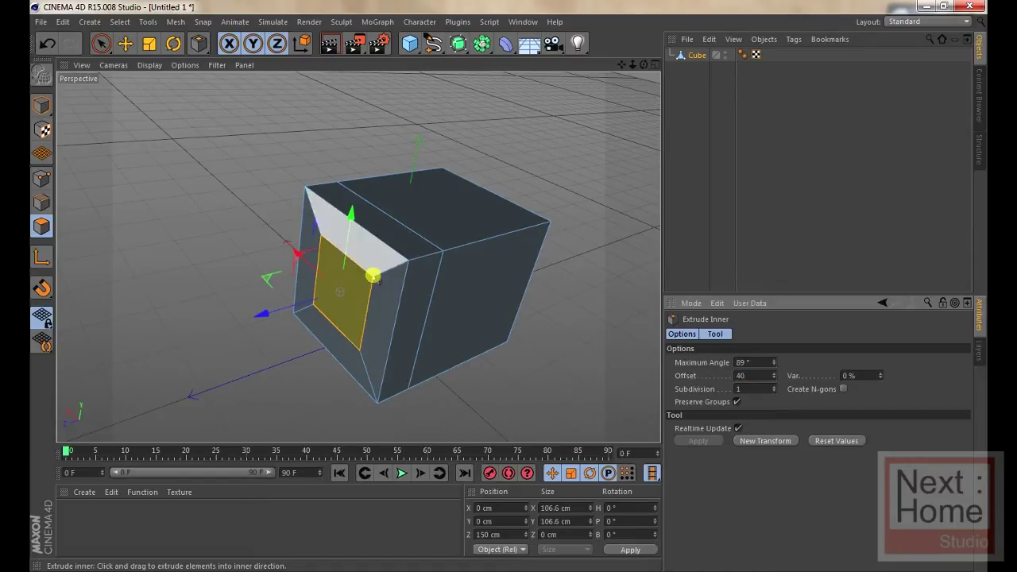
key("Return")
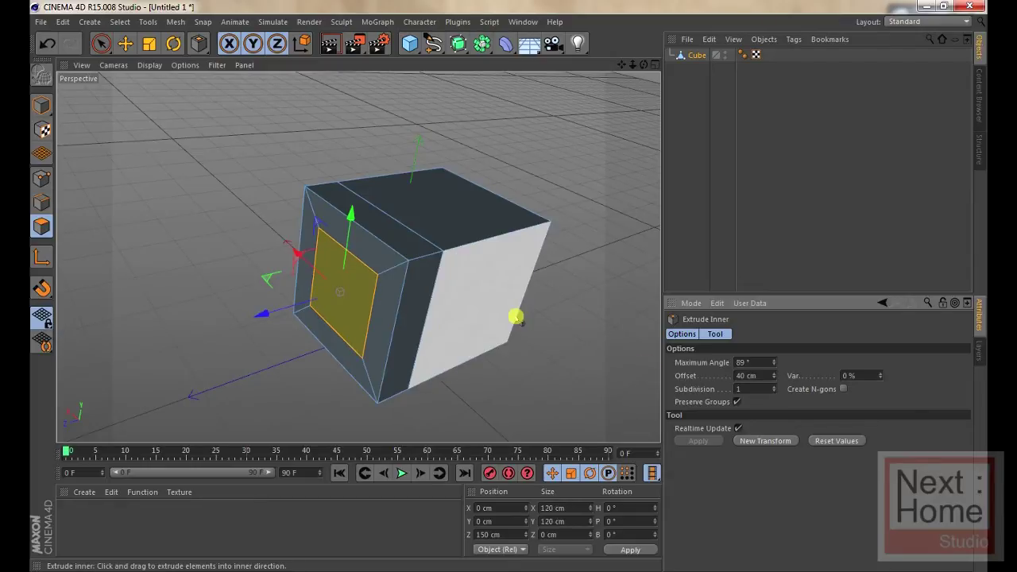
key("ctrl+z")
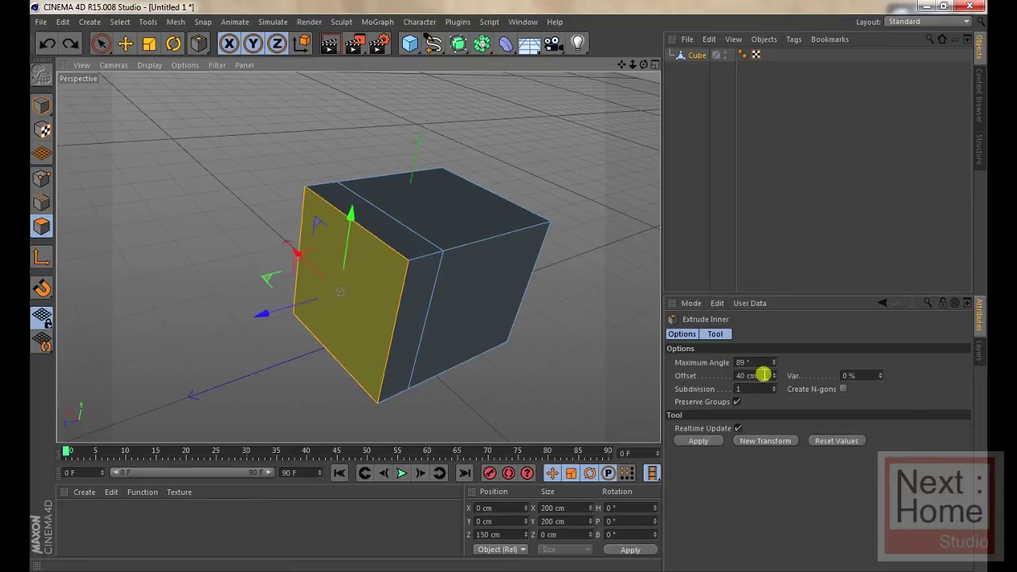
left_click(763, 375)
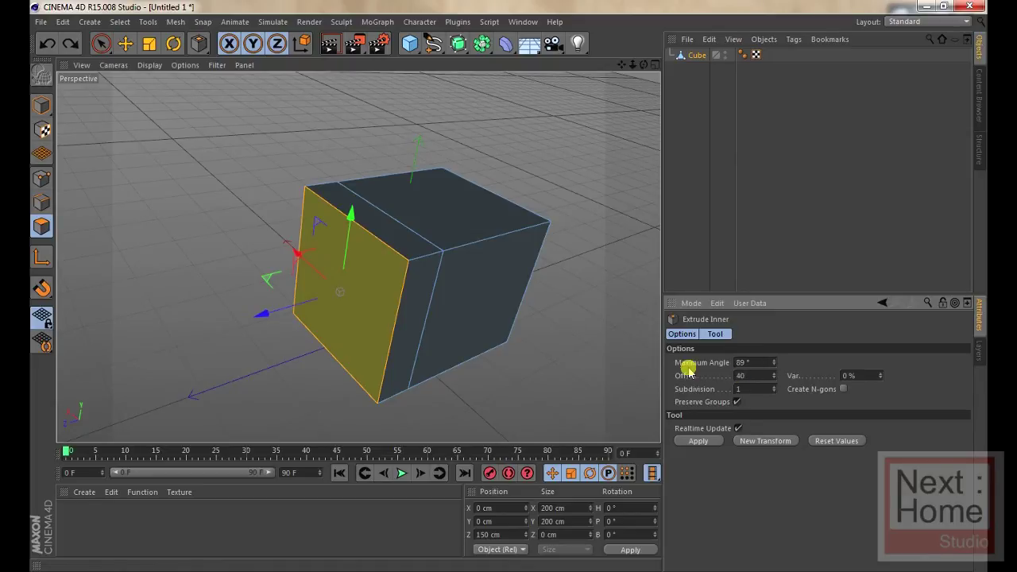
key("Return")
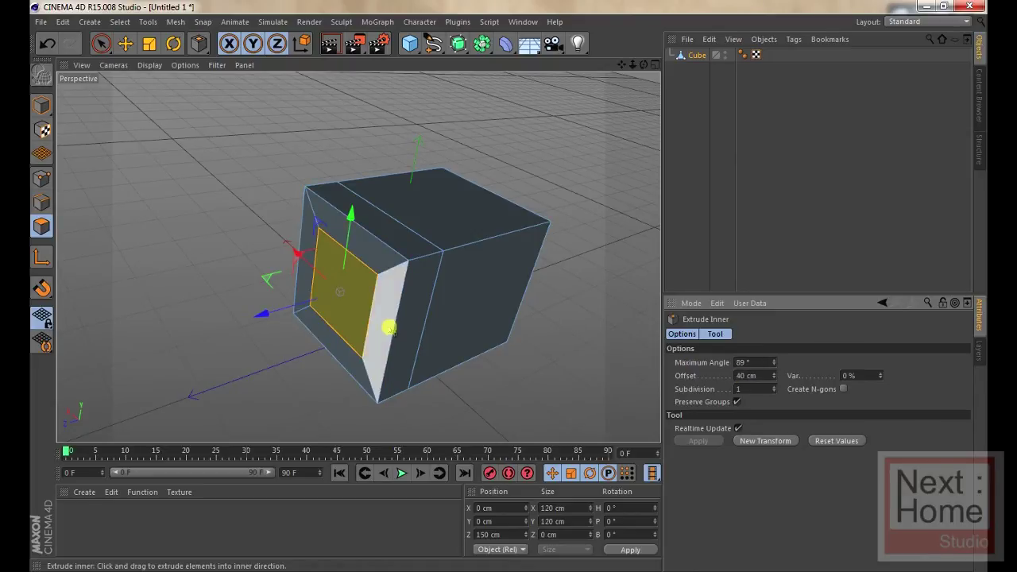
Step: Extrude the inner 120 cm face with a -20 cm Offset
right_click(360, 310)
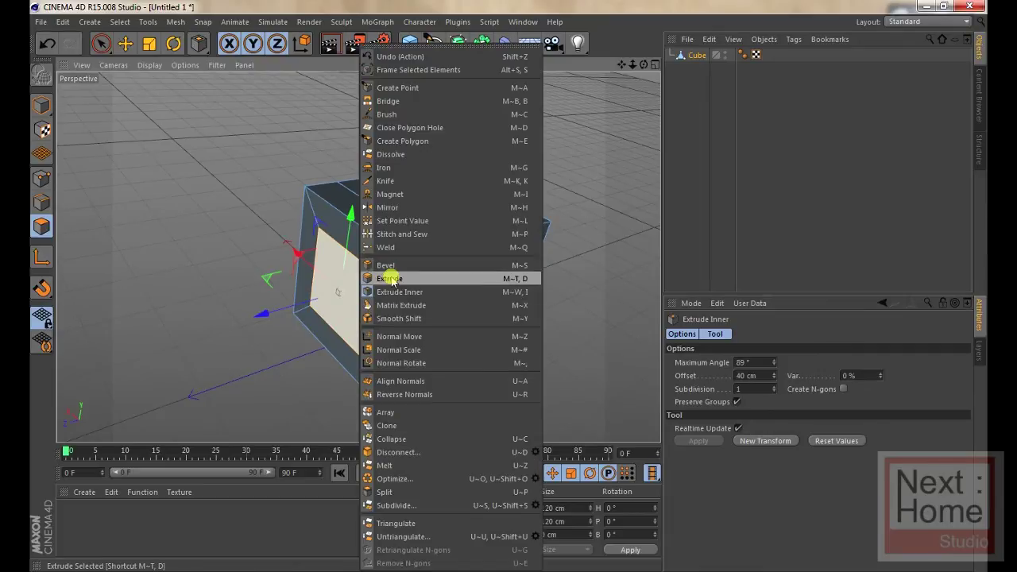
left_click(386, 274)
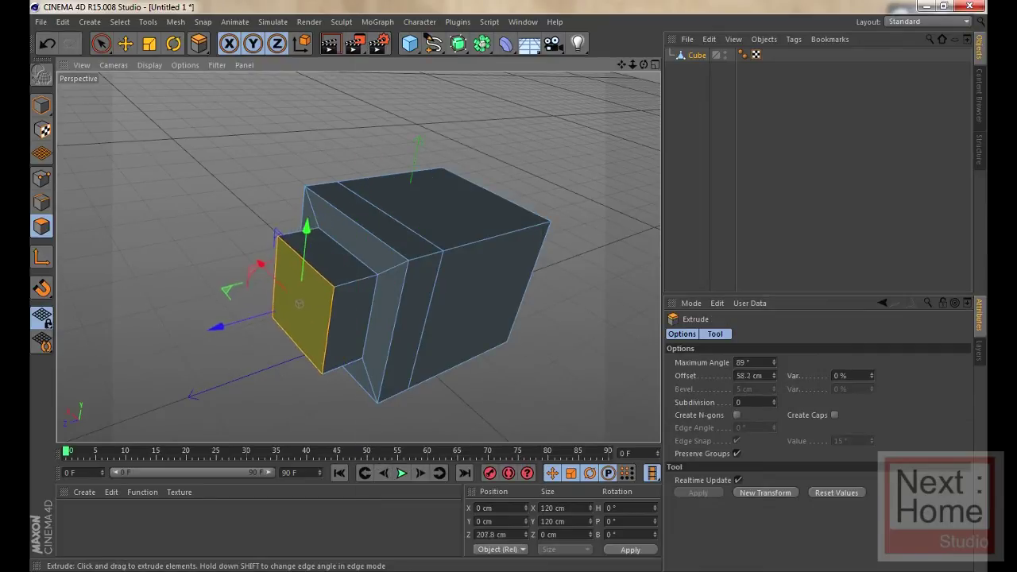
left_click_drag(386, 274, 359, 274)
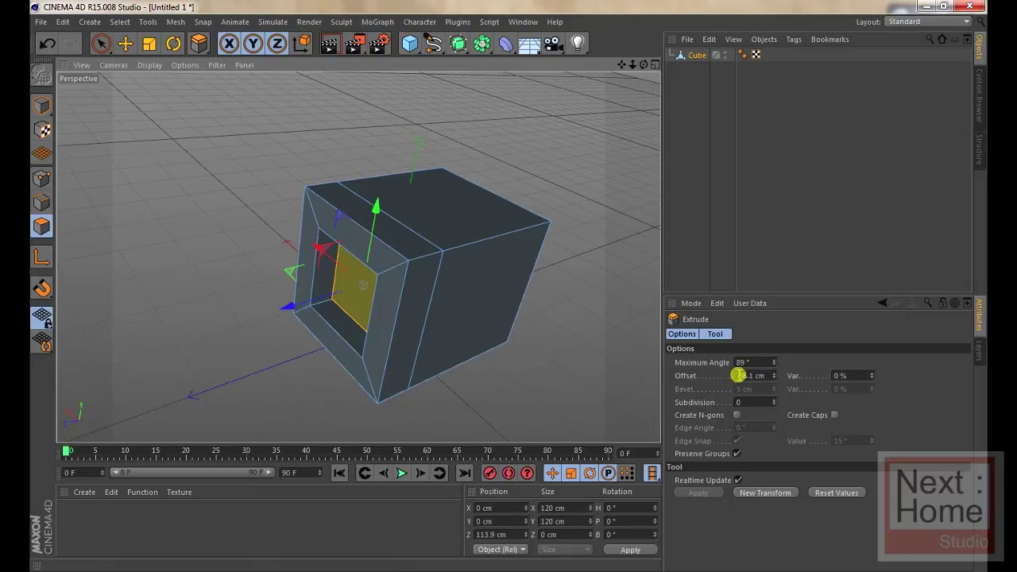
left_click_drag(739, 375, 771, 375)
type("-20")
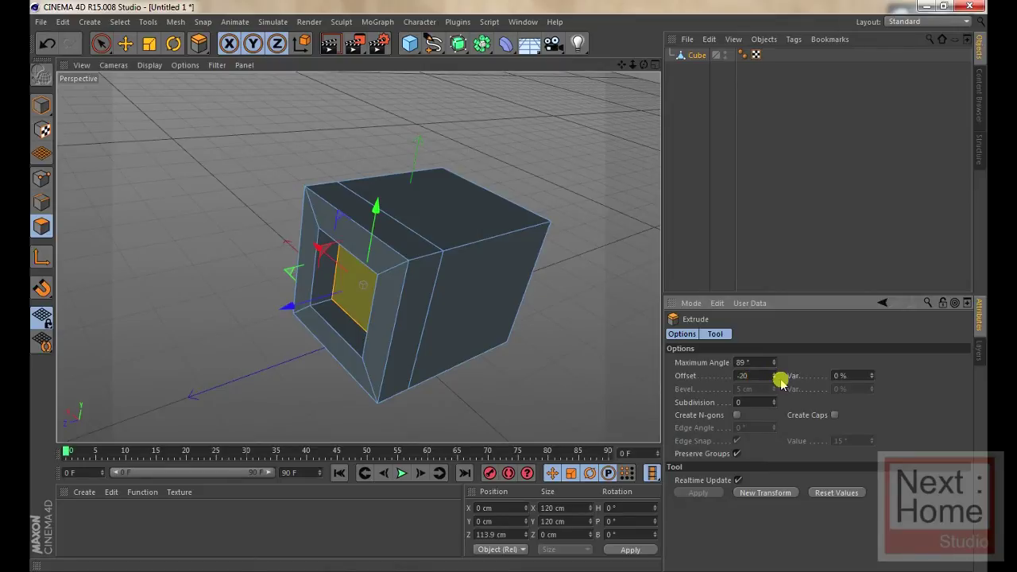
key("Return")
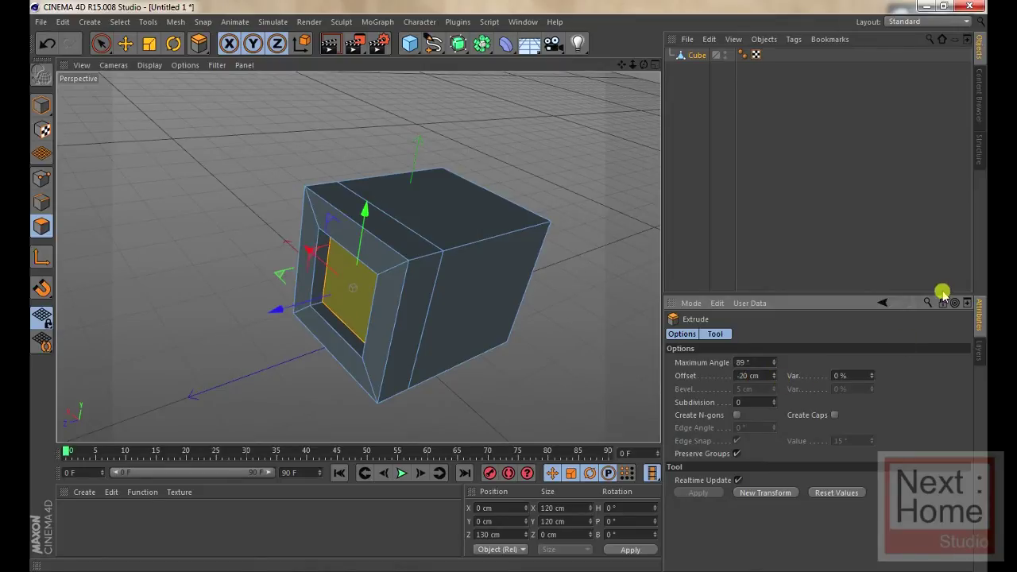
Step: Switch to Live Selection, orbit round to the block's plain side, and select that face
left_click(101, 43)
left_click(203, 213)
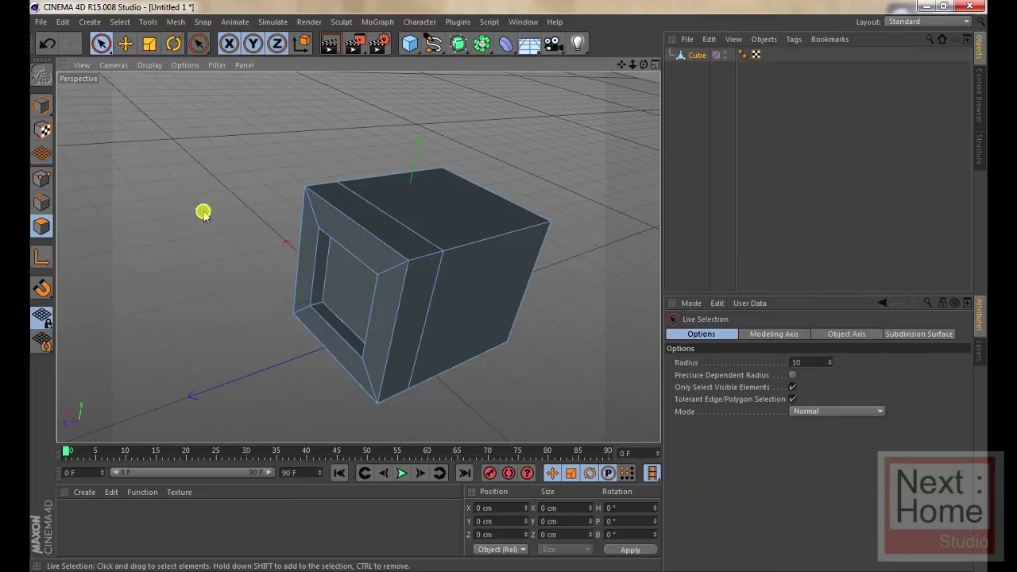
mouse_move(370, 198)
left_mouse_down("alt")
mouse_move(380, 187)
mouse_move(483, 197)
left_mouse_up("alt")
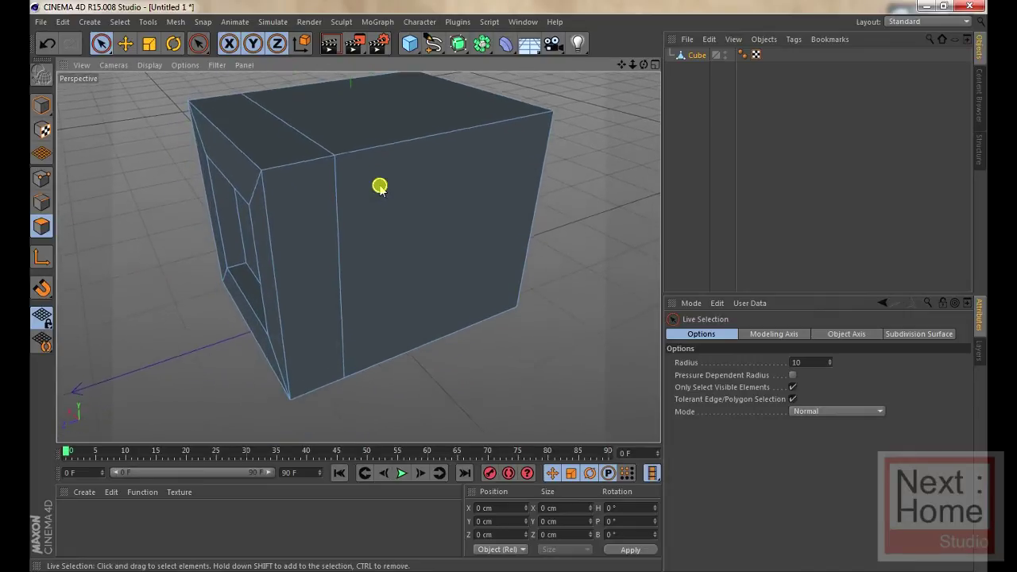
left_click(483, 199)
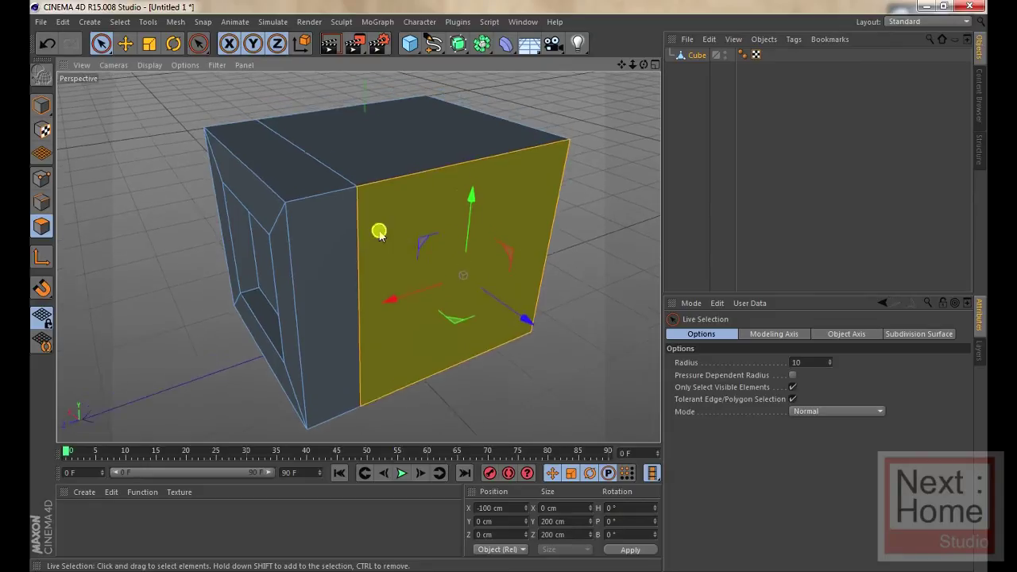
middle_click_drag(492, 202, 379, 230, "alt")
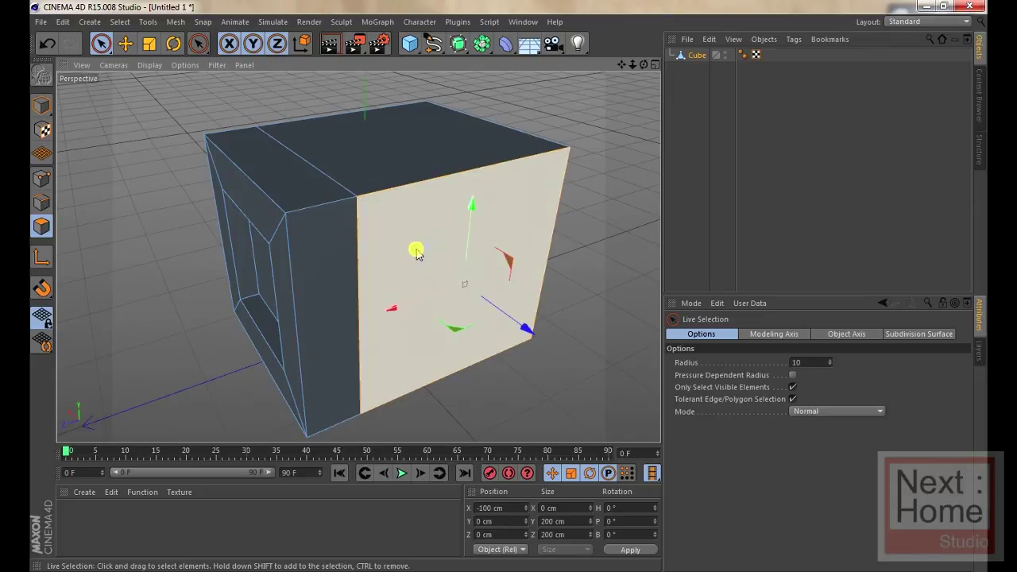
Step: With the Knife in Line mode, slice the side face horizontally, then vertically up to the top edge
right_click(446, 271)
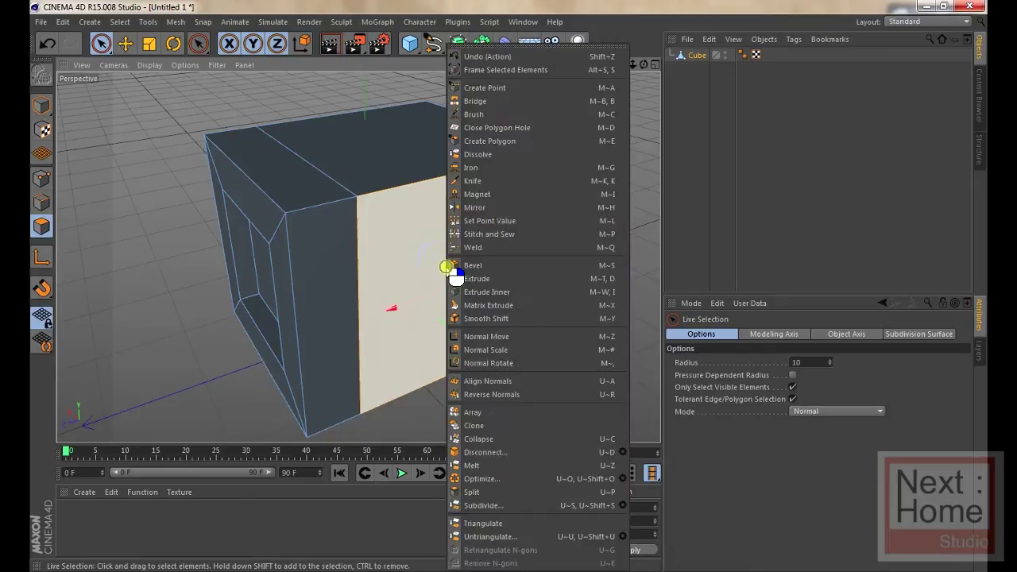
left_click(502, 181)
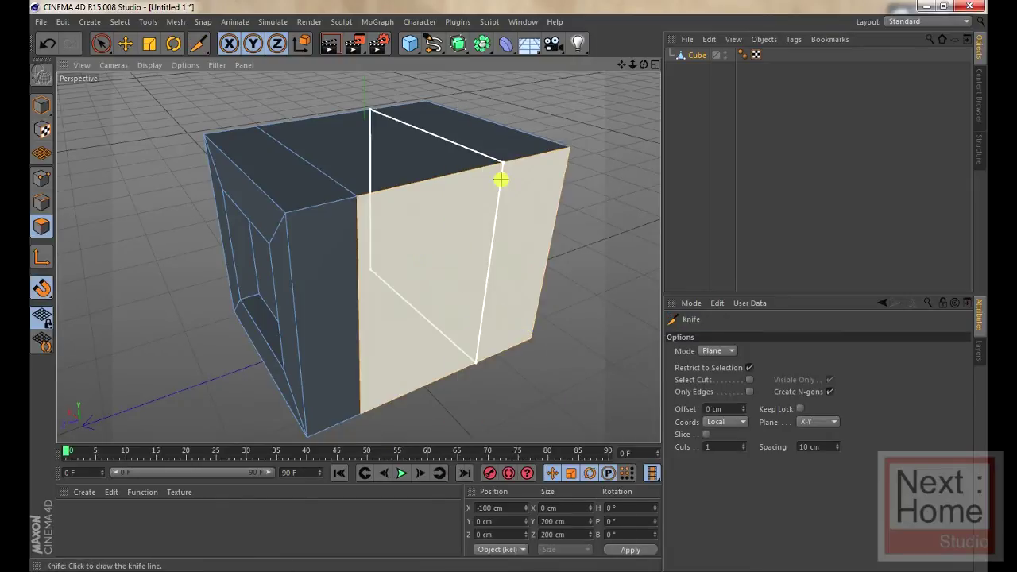
left_click(717, 350)
left_click(720, 347)
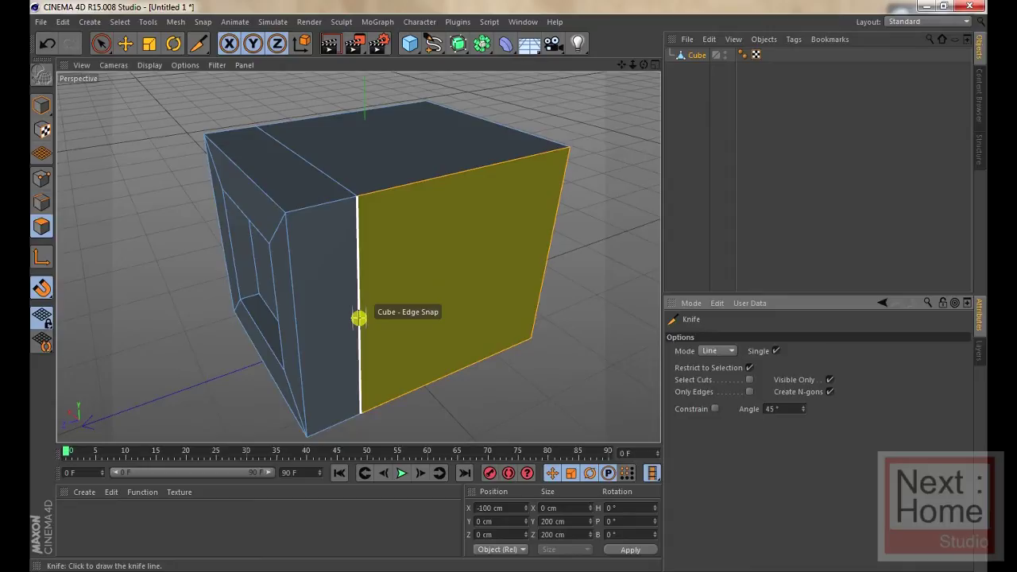
left_click_drag(359, 318, 556, 259)
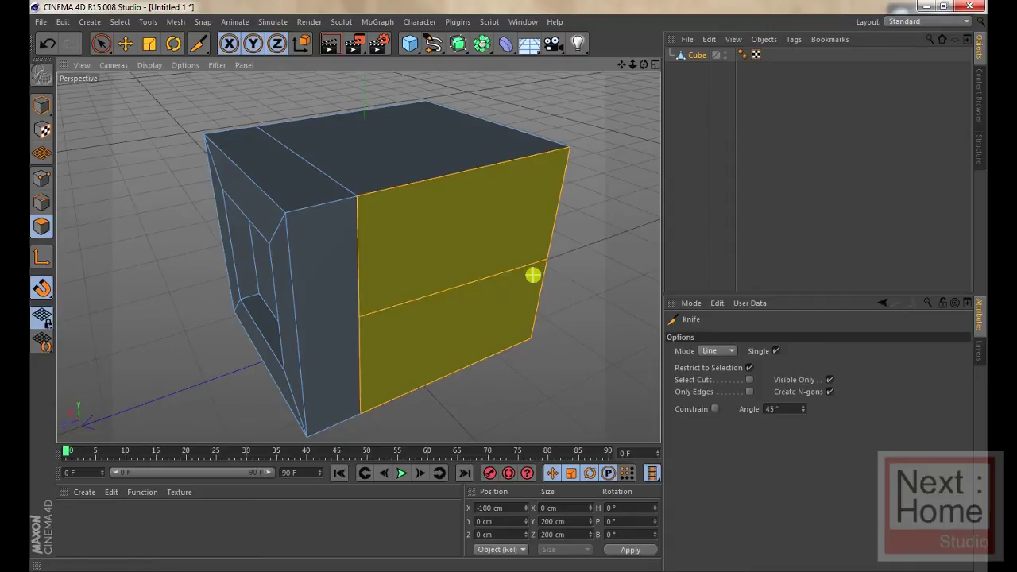
left_click_drag(467, 282, 481, 166)
Step: With Live Selection, click through the three panels of the cut side face
left_click(100, 43)
left_click(214, 258)
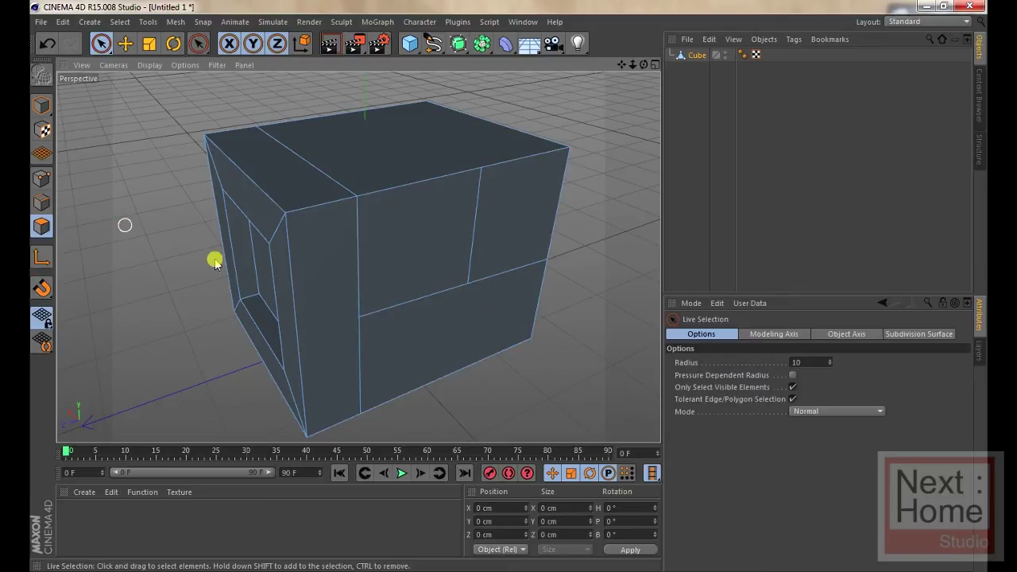
left_click(428, 251)
left_click(428, 250)
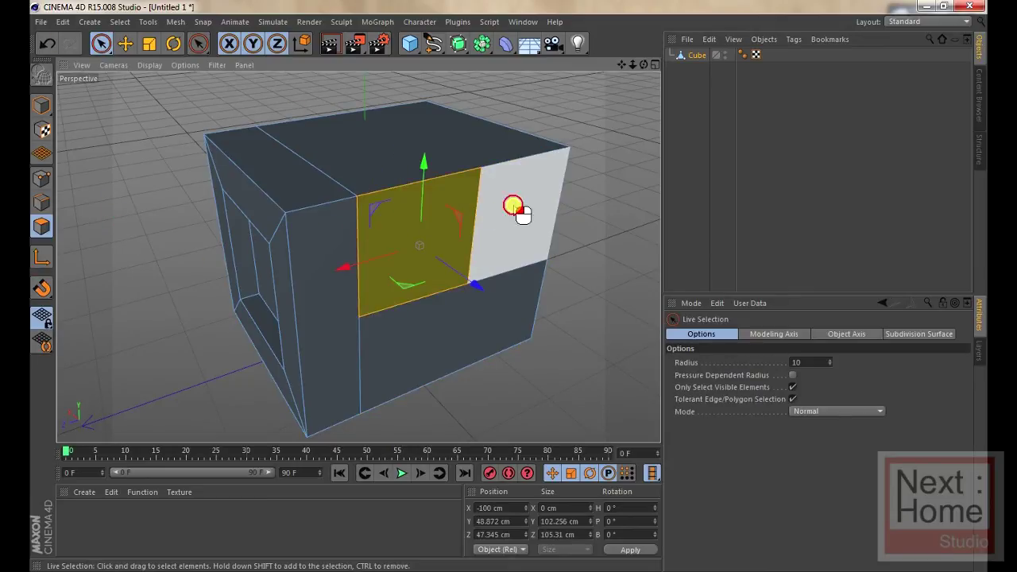
left_click(517, 209)
left_click(493, 304)
left_click(438, 243)
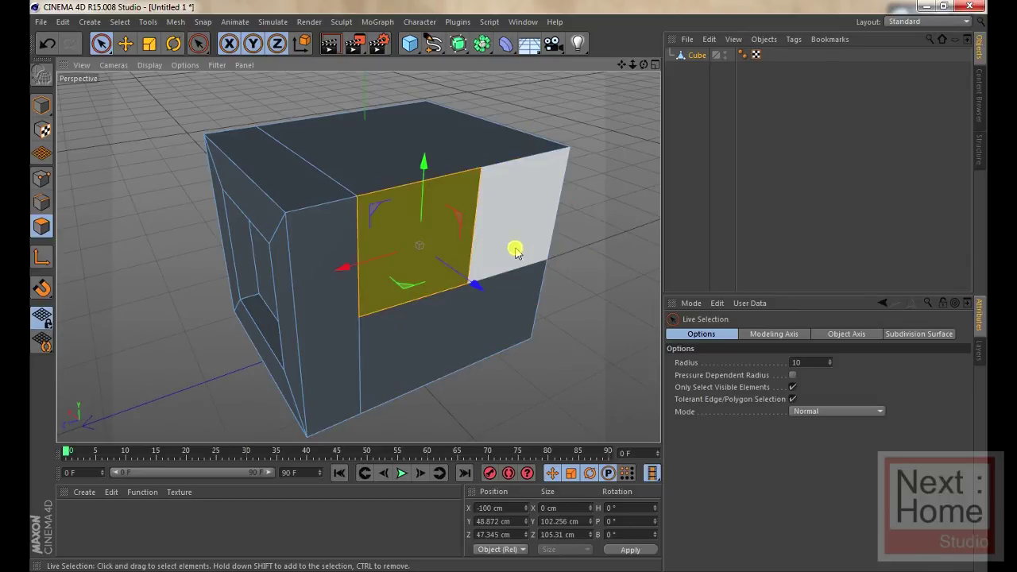
left_click(517, 247)
left_click(500, 297)
left_click(413, 264)
left_click(494, 216)
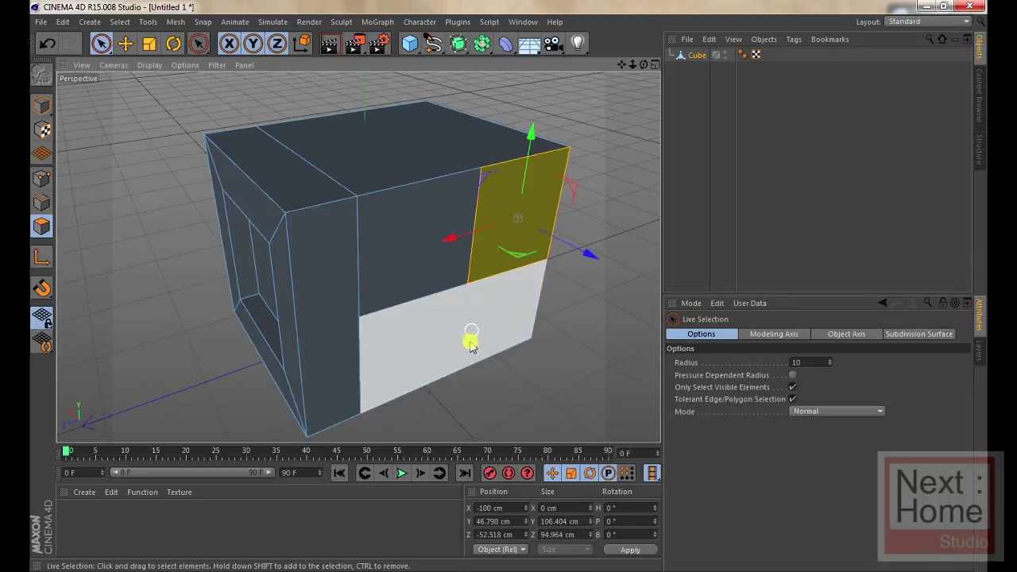
left_click(464, 335)
left_click(405, 253)
Step: In Points mode, pick the top corner, cut endpoints and bottom-right corner, then deselect
left_click(41, 179)
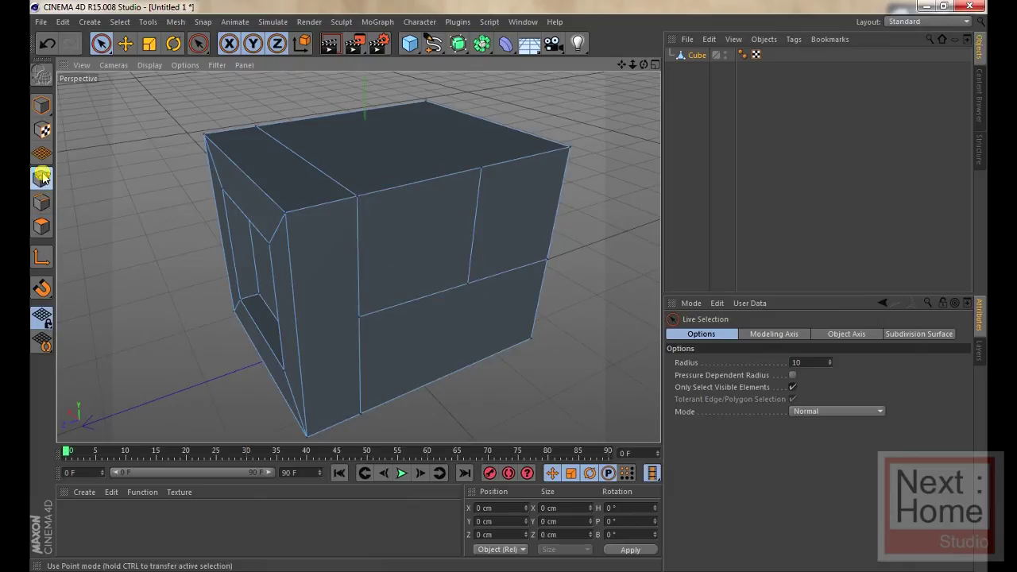
left_click(480, 168)
left_click(468, 281)
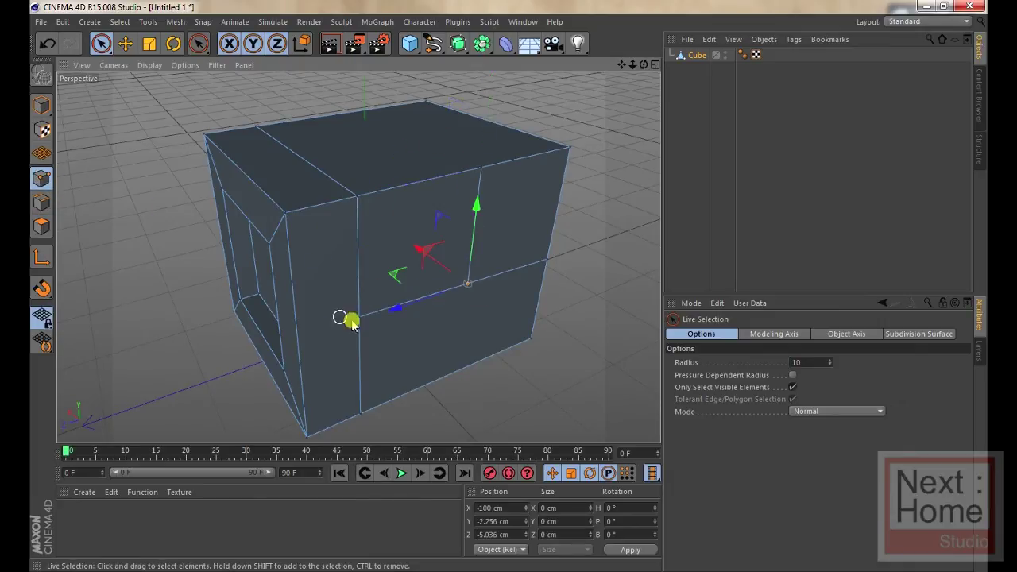
left_click(362, 318)
left_click(547, 259)
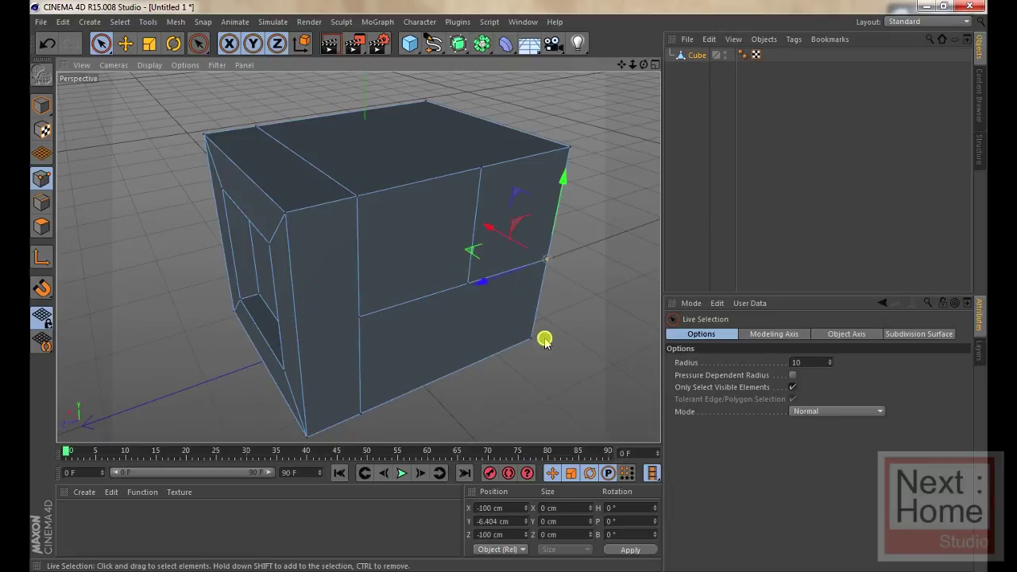
left_click(536, 338)
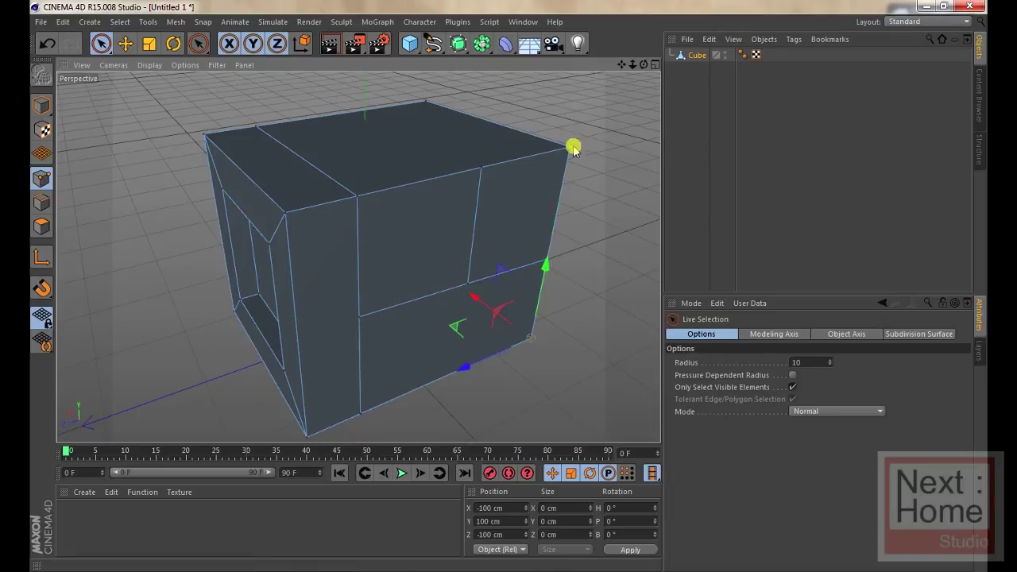
left_click(594, 177)
Step: Undo the face's knife cuts back to one polygon while keeping the inset recess
left_click_drag(594, 177, 479, 258, "alt")
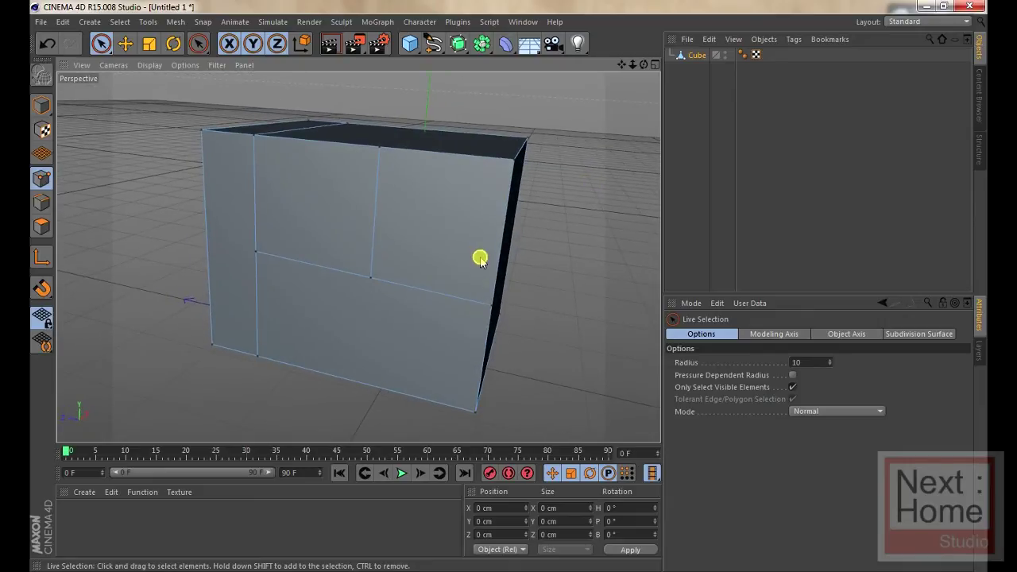
left_click_drag(415, 291, 421, 277, "alt")
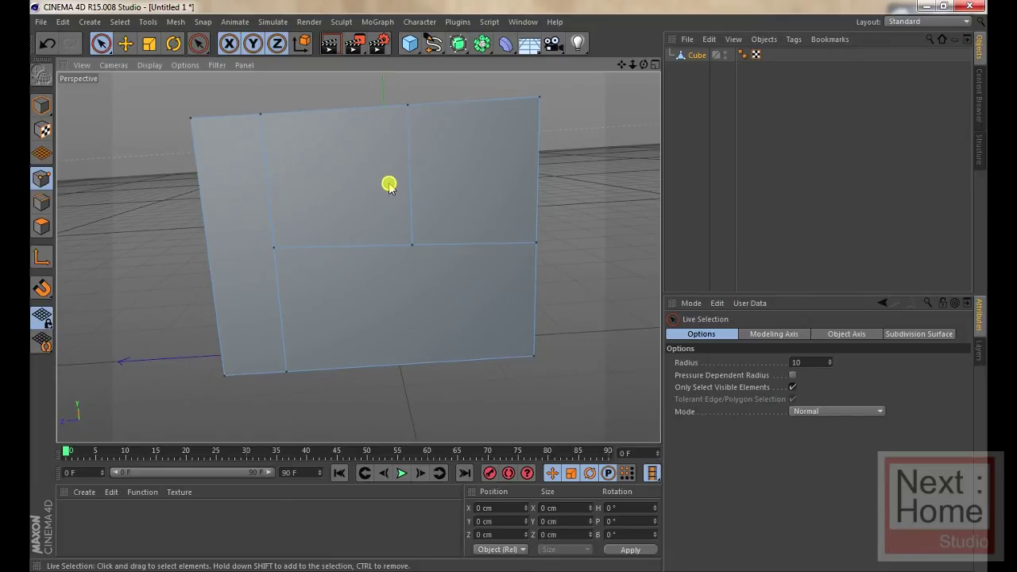
key("ctrl+z")
key("ctrl+z")
key("ctrl+z")
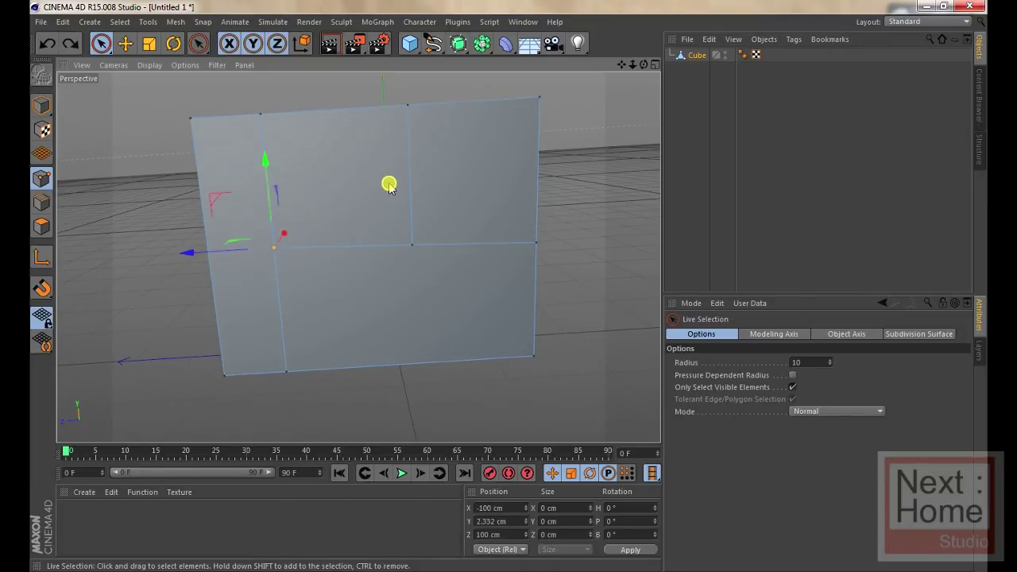
key("ctrl+z")
key("ctrl+z")
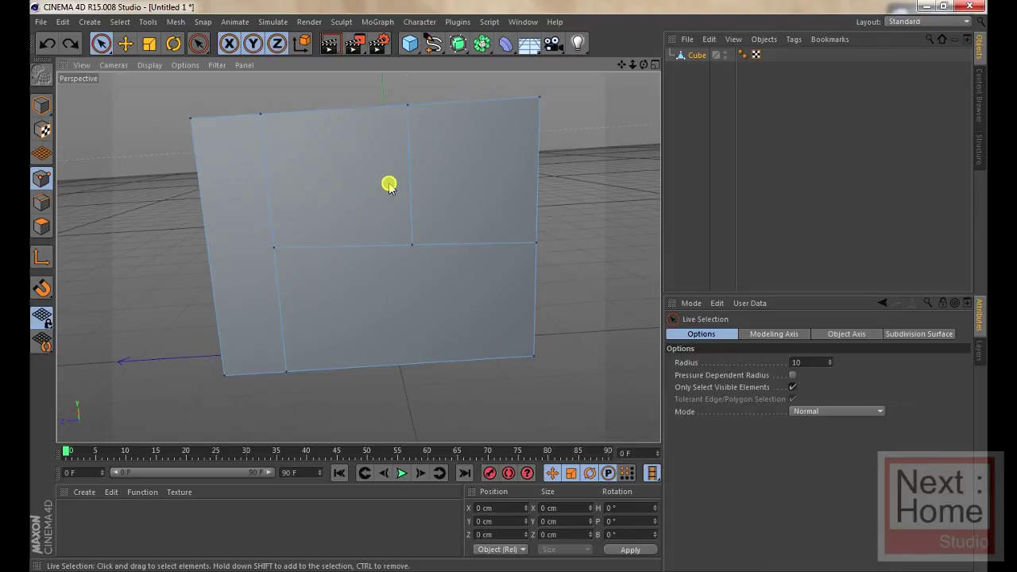
left_click(45, 44)
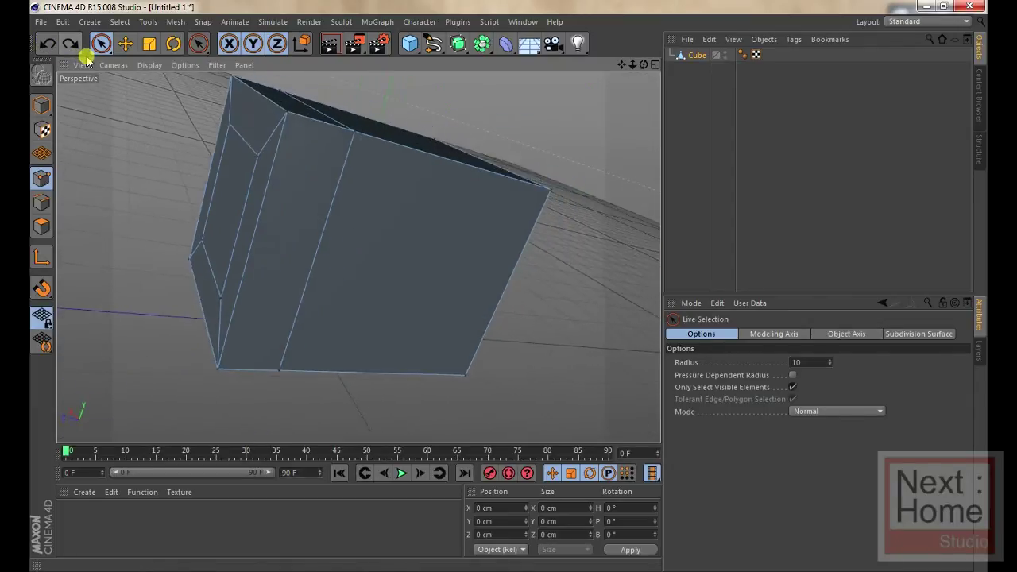
left_click(71, 45)
left_click(72, 44)
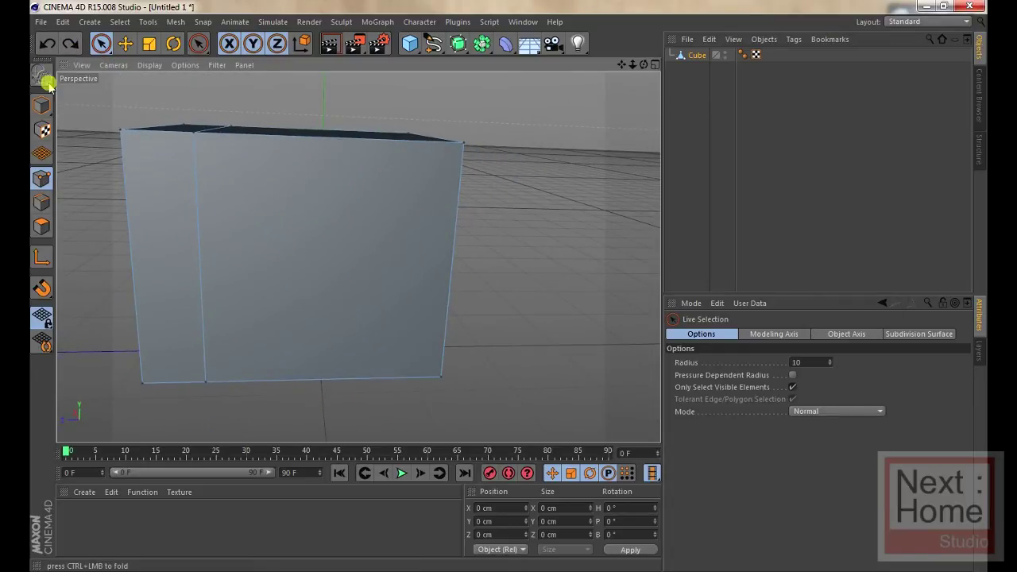
Step: Select the cube's uncut front face in Polygon mode
left_click(40, 231)
left_click(267, 213)
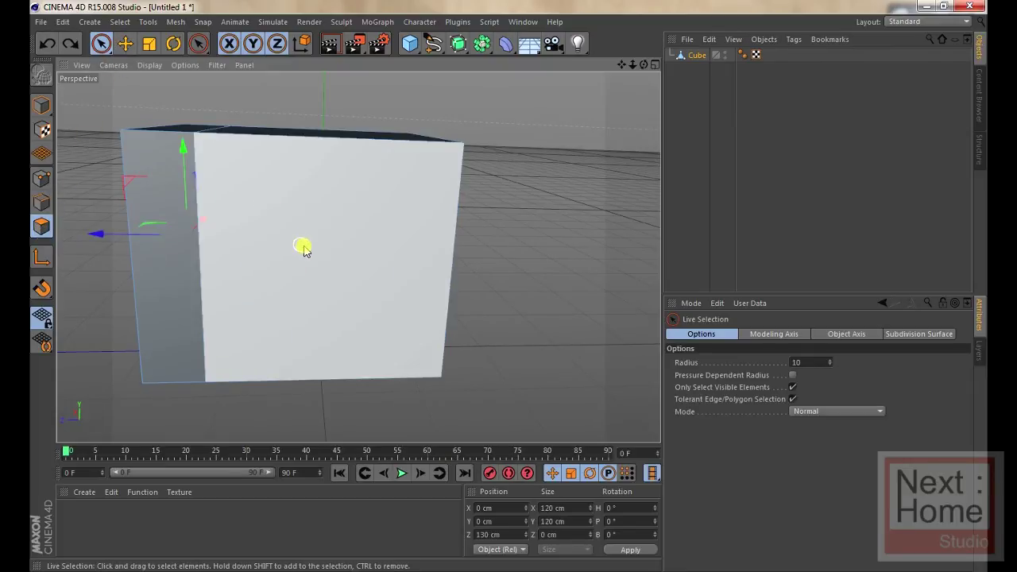
left_click(304, 249)
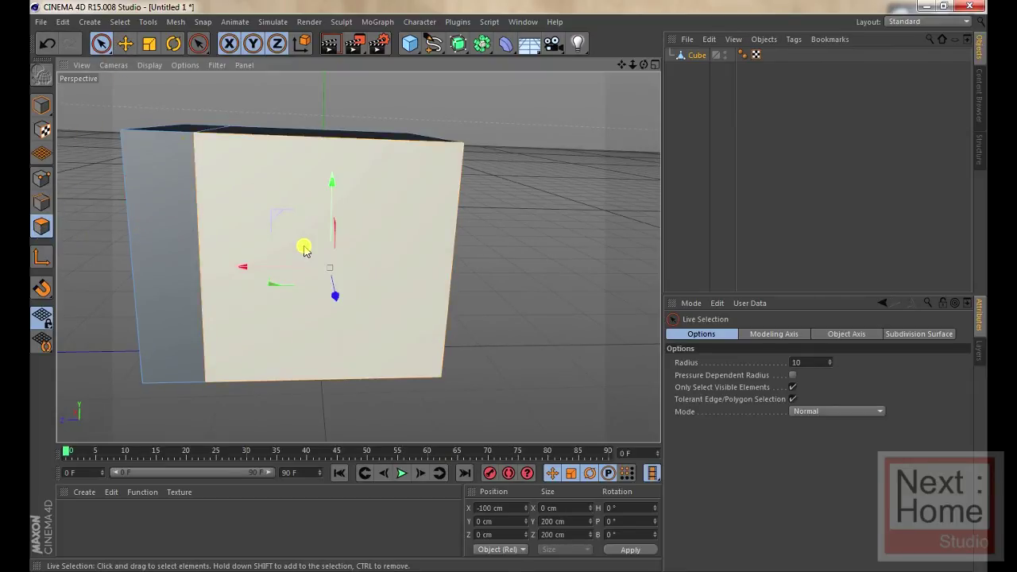
Step: Switch the viewport to the Left camera view and centre the cube
key("F4")
key("F3")
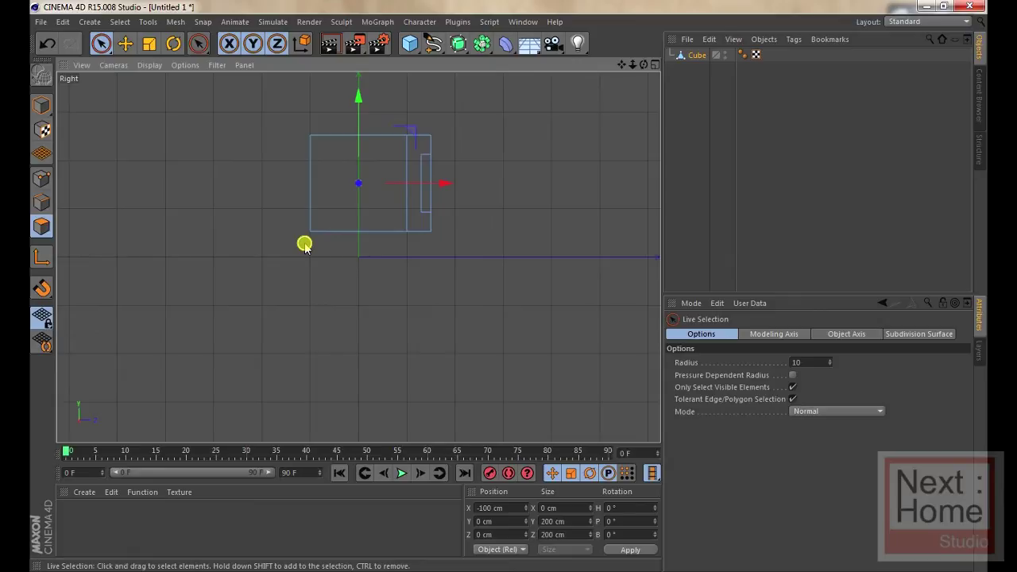
left_click(125, 68)
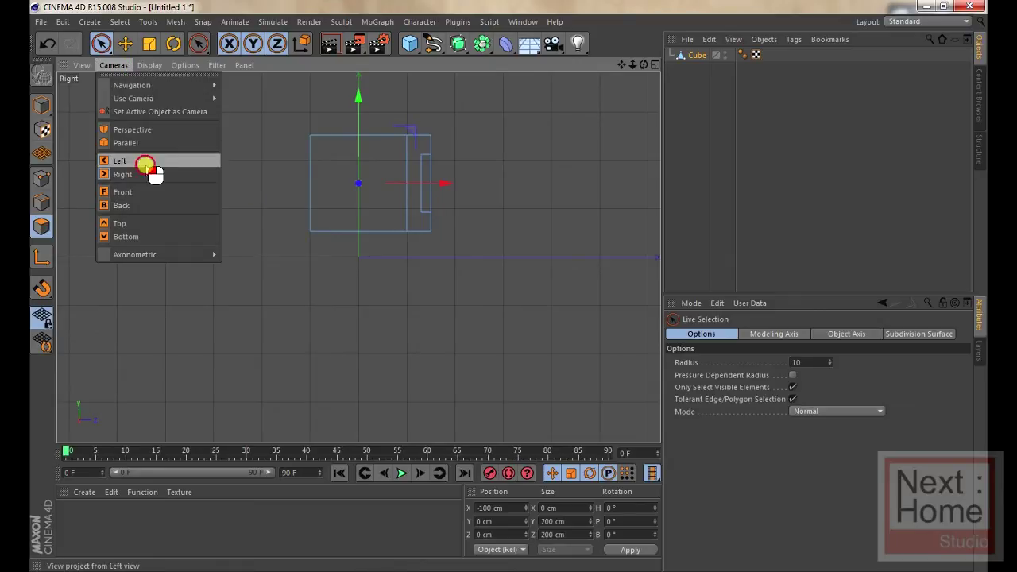
left_click(146, 161)
middle_click_drag(354, 163, 347, 151)
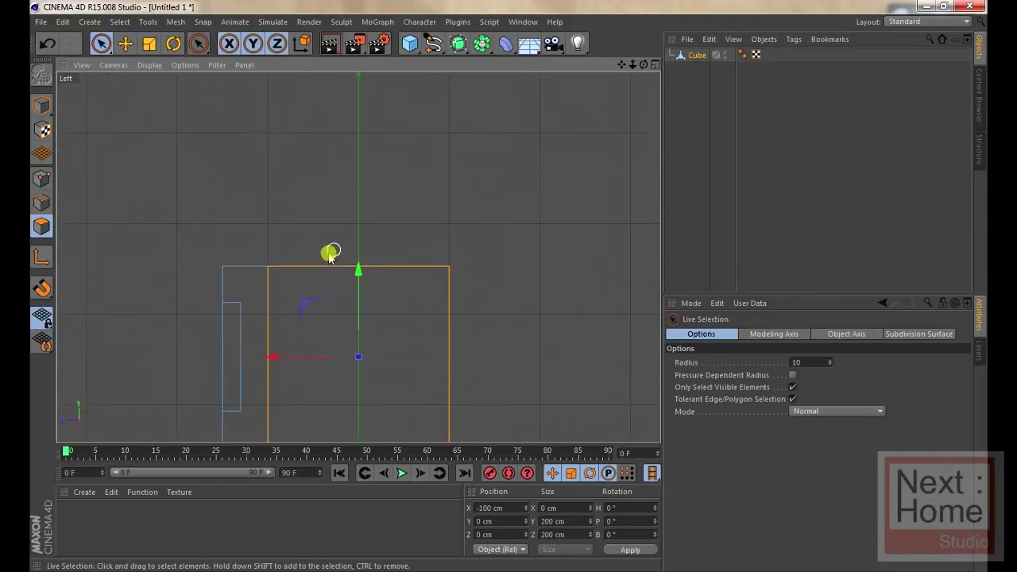
right_click(274, 318)
Step: Knife a horizontal cut across the face's middle and a vertical cut up to the top
left_click(358, 175)
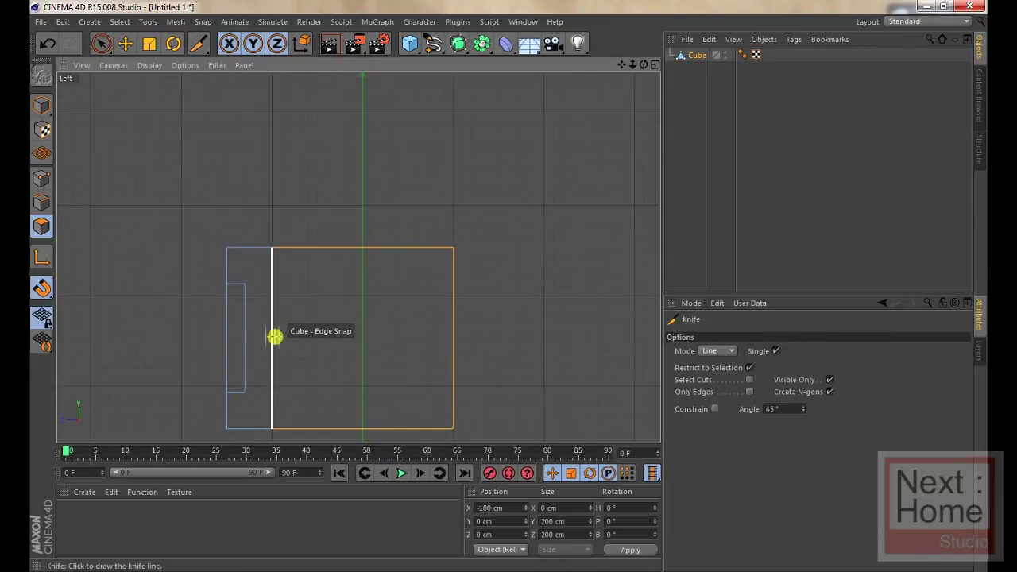
left_click(271, 338)
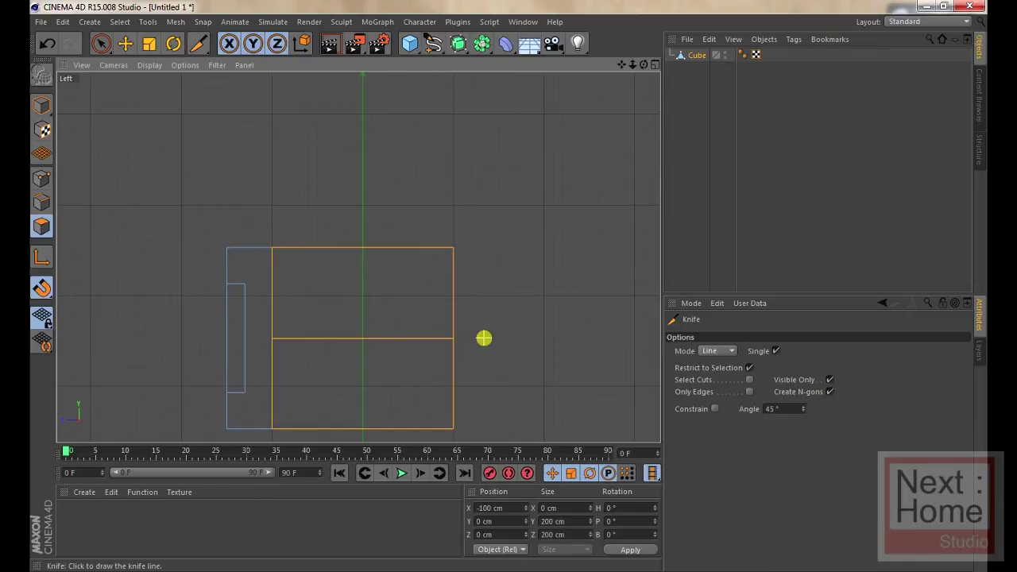
key("F1")
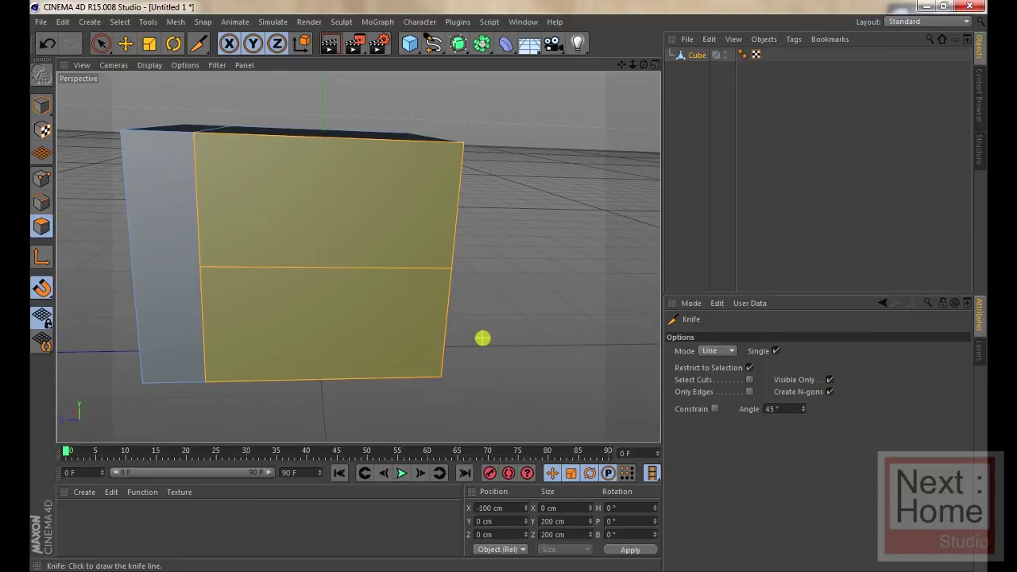
key("F3")
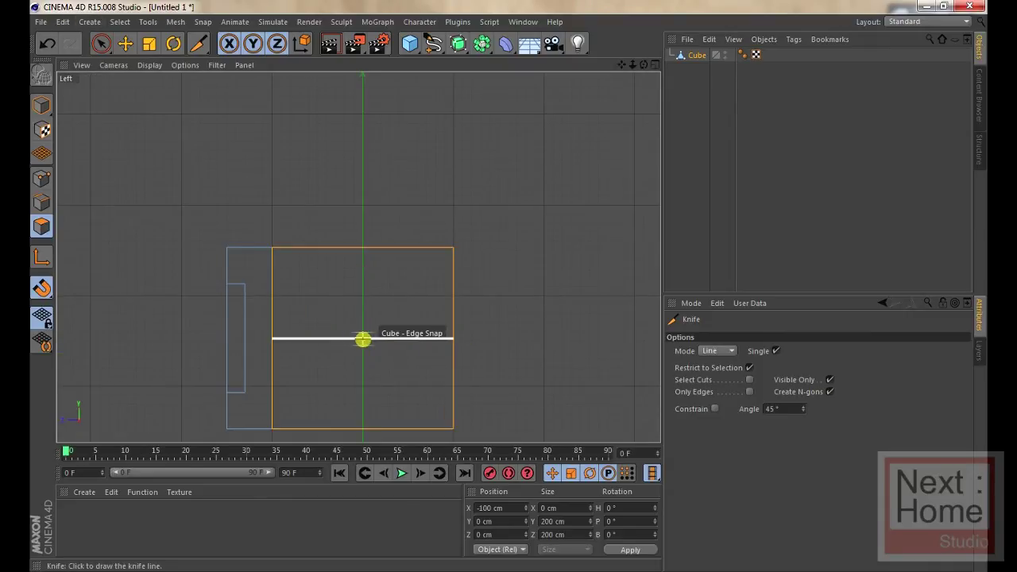
left_click(362, 339)
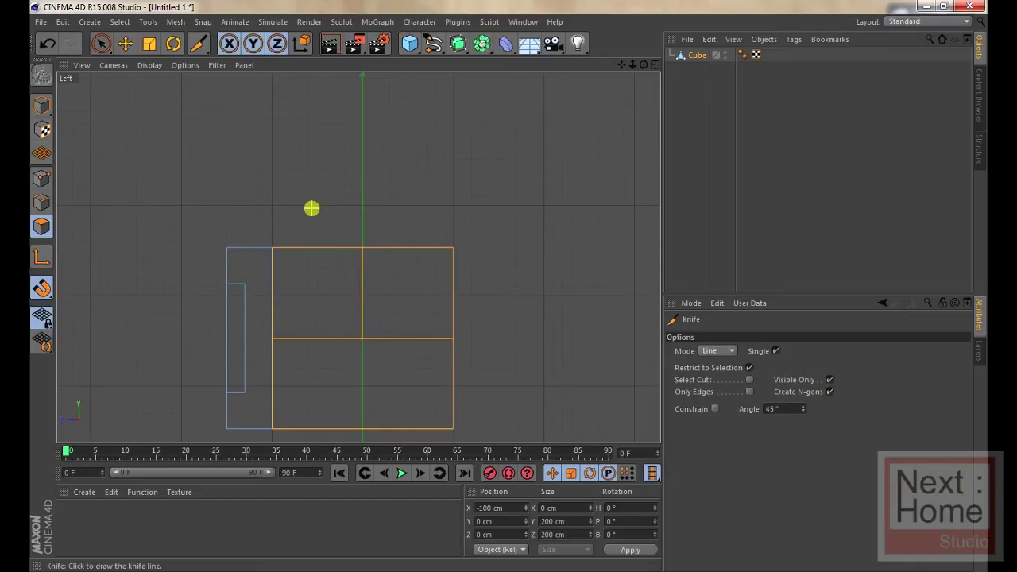
key("F1")
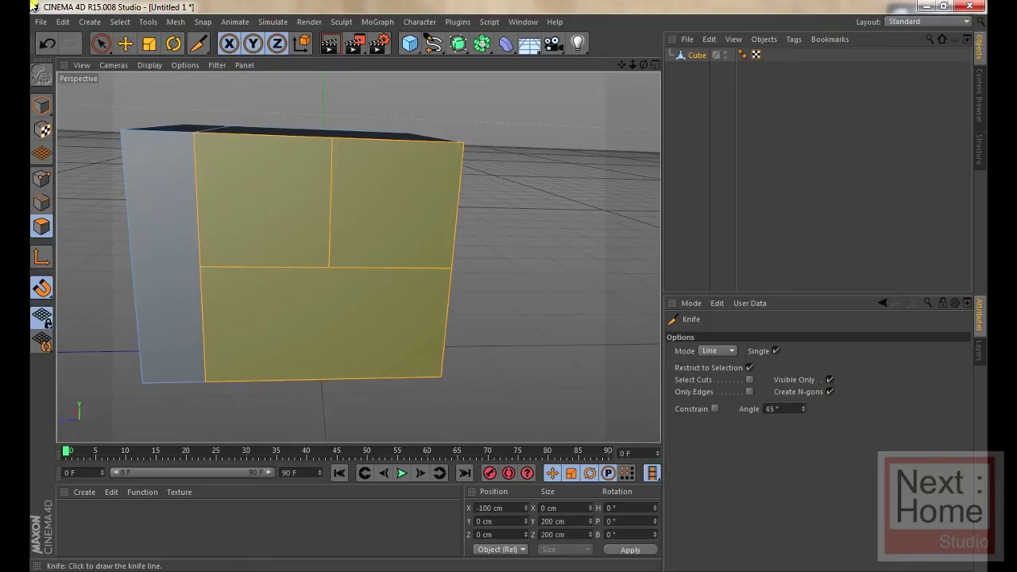
Step: Clear the polygon selection and orbit to inspect the new cuts
left_click(101, 43)
left_click(103, 135)
mouse_move(102, 140)
left_mouse_down("alt")
mouse_move(405, 227)
mouse_move(476, 225)
left_mouse_up("alt")
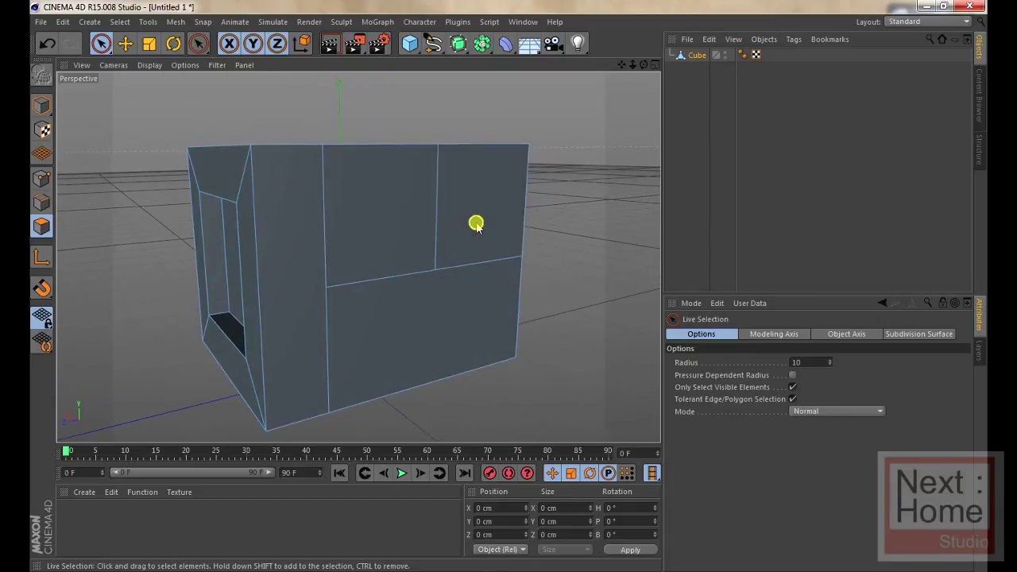
Step: Check the three new side panels and the top face, then clear the polygon selection
left_click(461, 220)
left_click(383, 240)
left_click(469, 314)
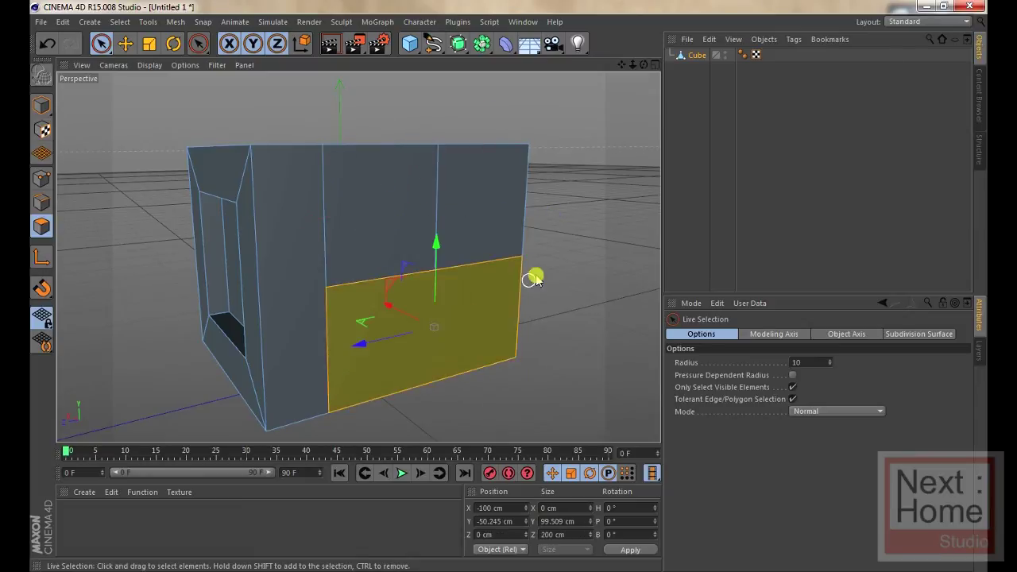
left_click(548, 257)
mouse_move(532, 264)
left_mouse_down("alt")
mouse_move(503, 229)
mouse_move(395, 164)
left_mouse_up("alt")
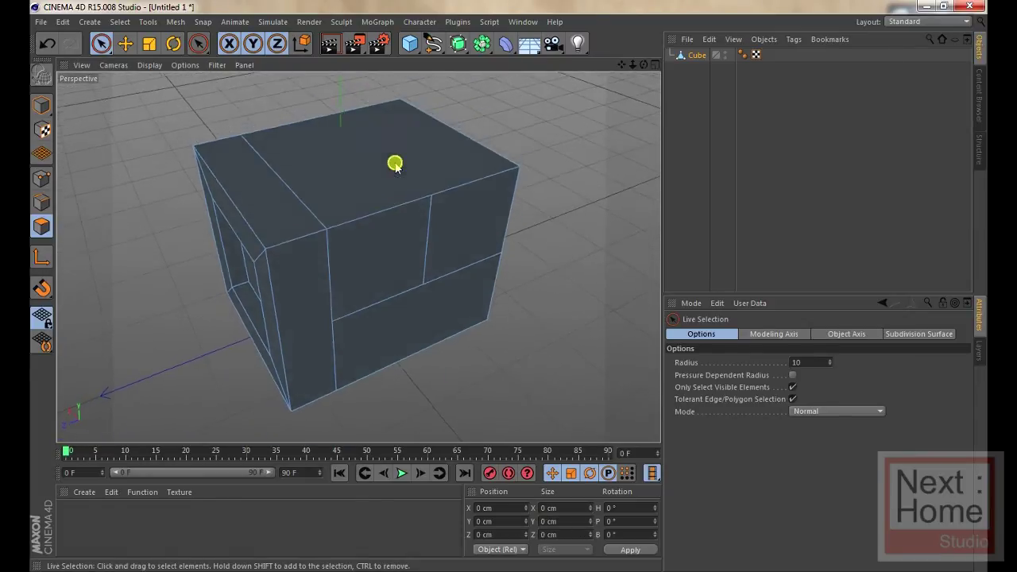
left_click(395, 164)
left_click(395, 164)
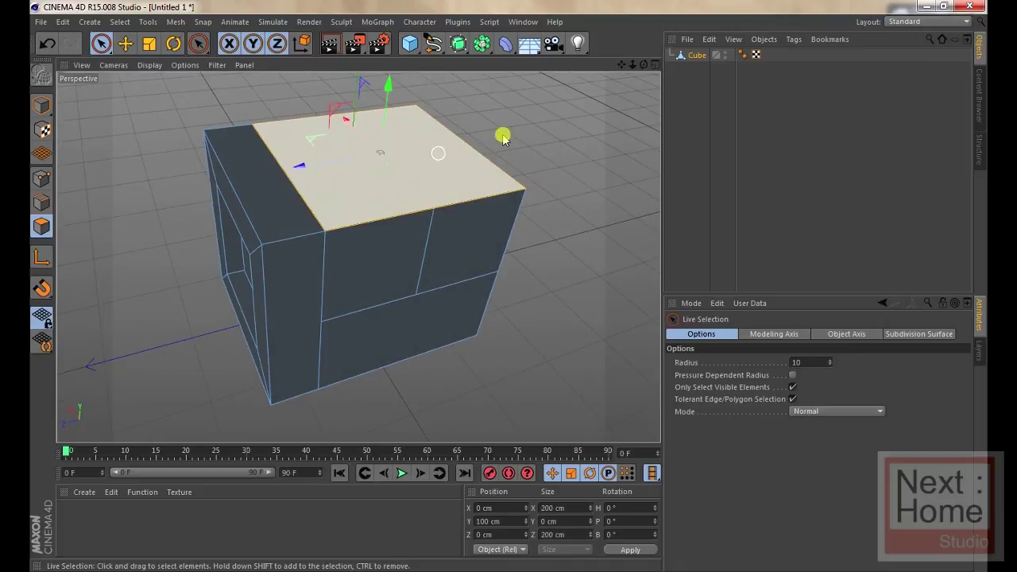
left_click(508, 122)
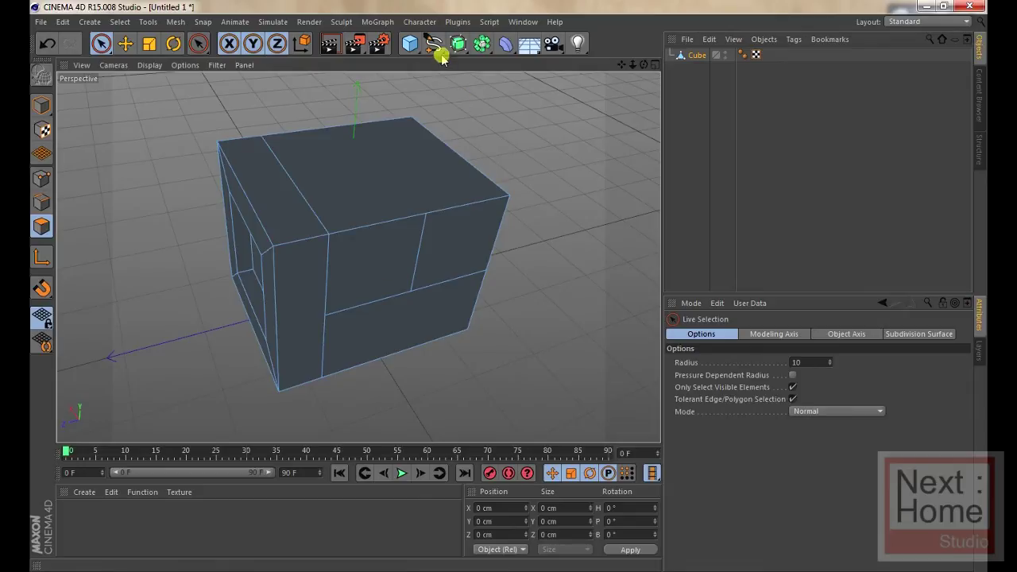
Step: Return to Model mode without adding a generator and deselect the cube
left_click(460, 43)
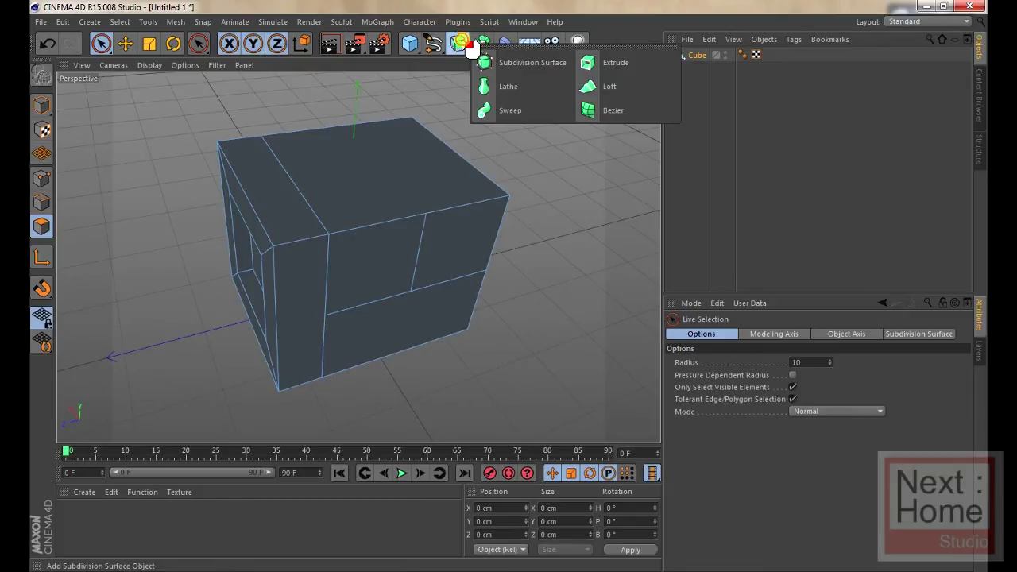
left_click(483, 149)
key("Return")
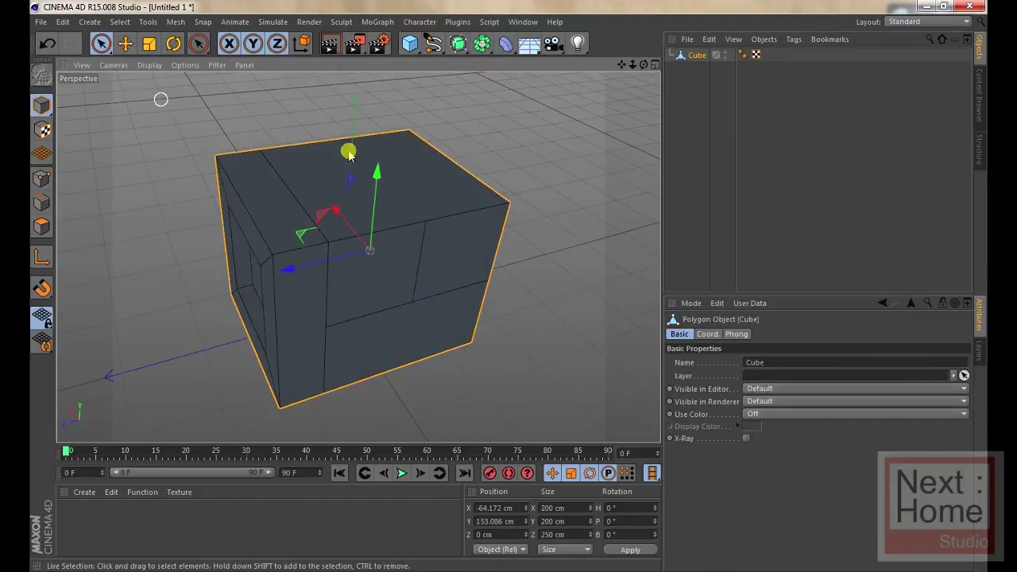
mouse_move(350, 153)
left_mouse_down("alt")
mouse_move(532, 136)
mouse_move(439, 145)
left_mouse_up("alt")
left_click(532, 136)
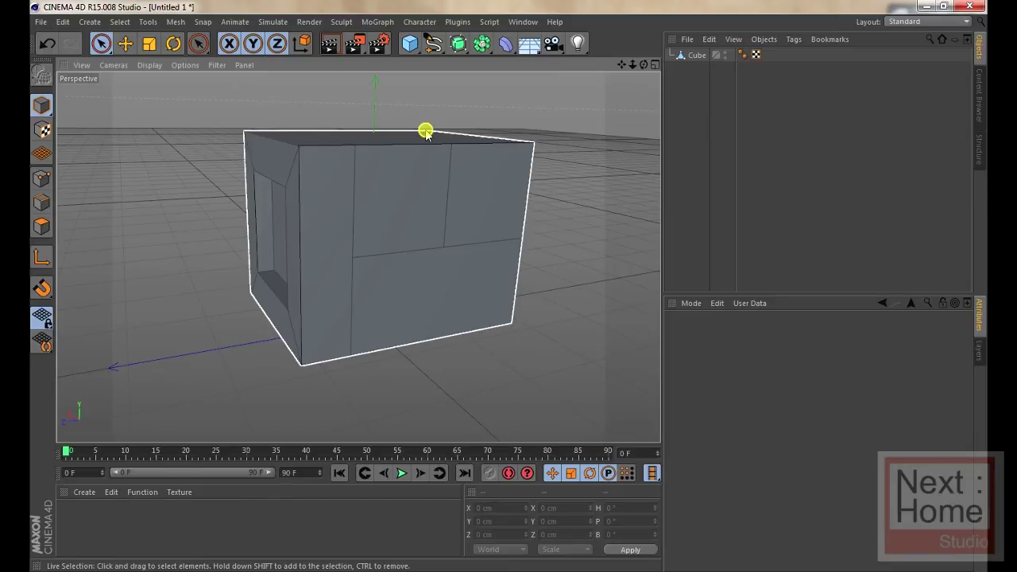
left_click(431, 107)
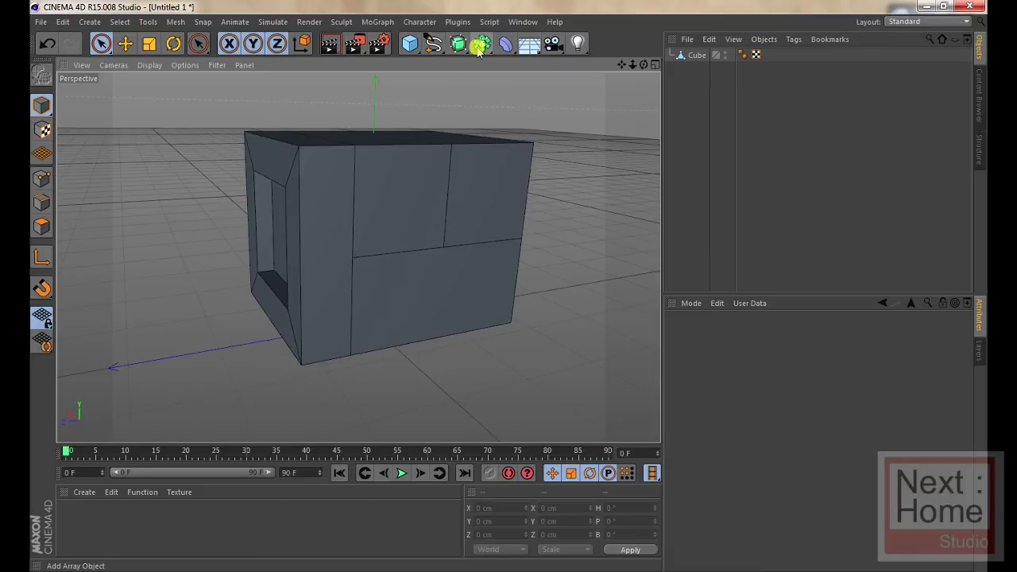
mouse_move(483, 49)
left_mouse_down()
mouse_move(620, 80)
mouse_move(731, 67)
left_mouse_up()
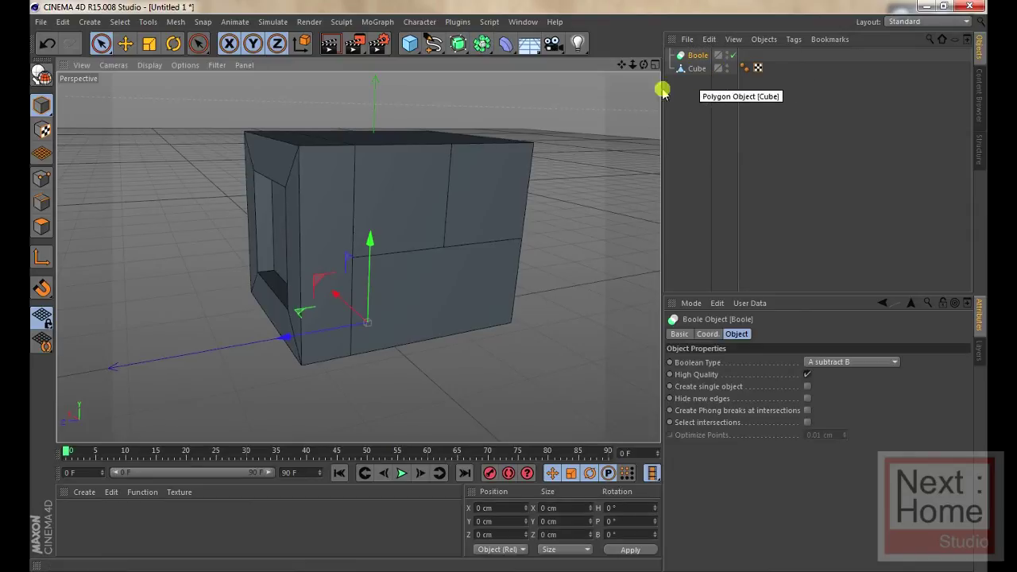
left_click_drag(584, 149, 581, 148, "alt")
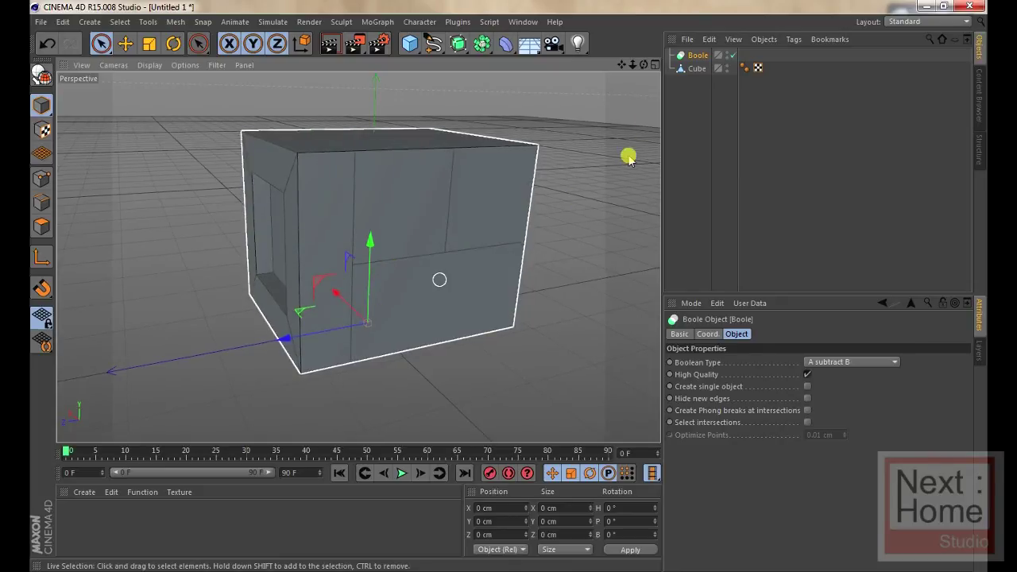
left_click_drag(629, 154, 604, 149, "alt")
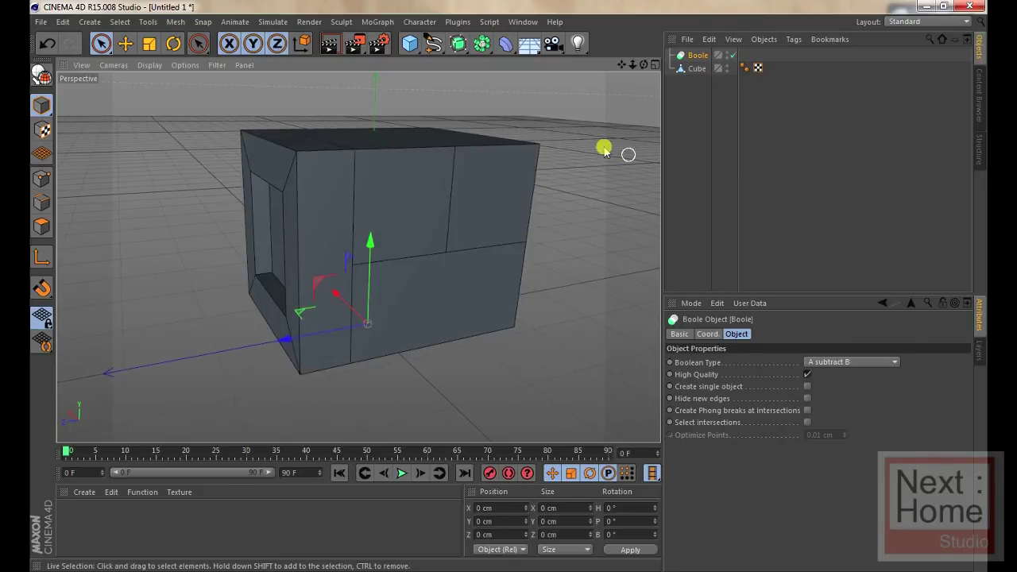
Step: Add Cube.1 and move and resize it to about 102 × 77 × 200 cm through the block's side
left_click(411, 43)
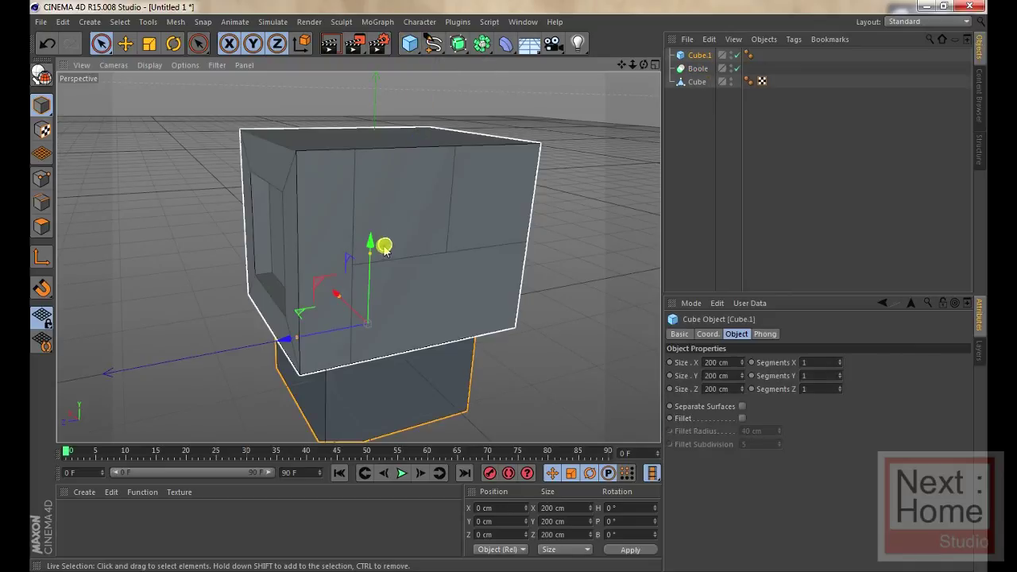
left_click_drag(372, 244, 384, 143)
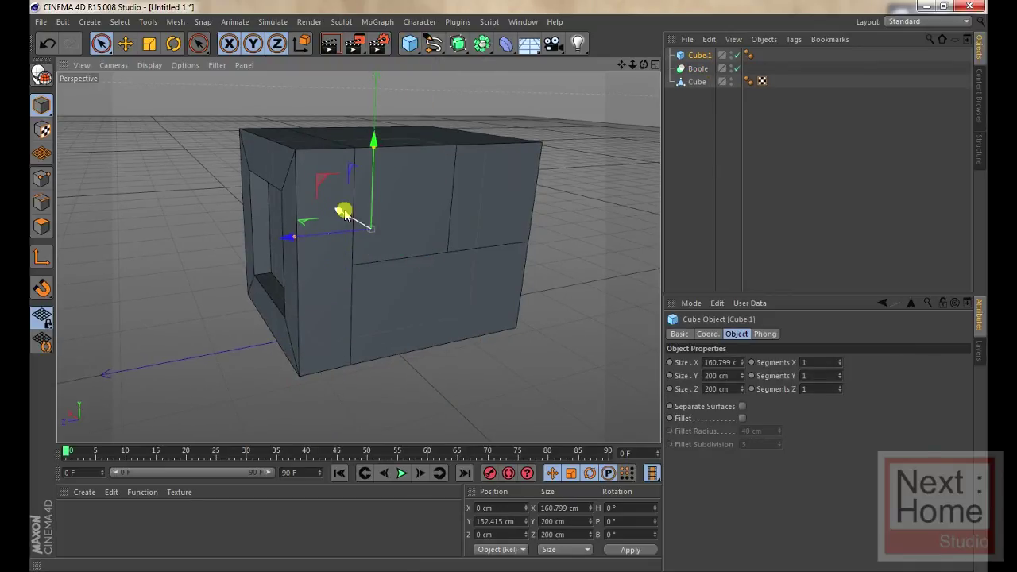
left_click_drag(341, 213, 389, 232)
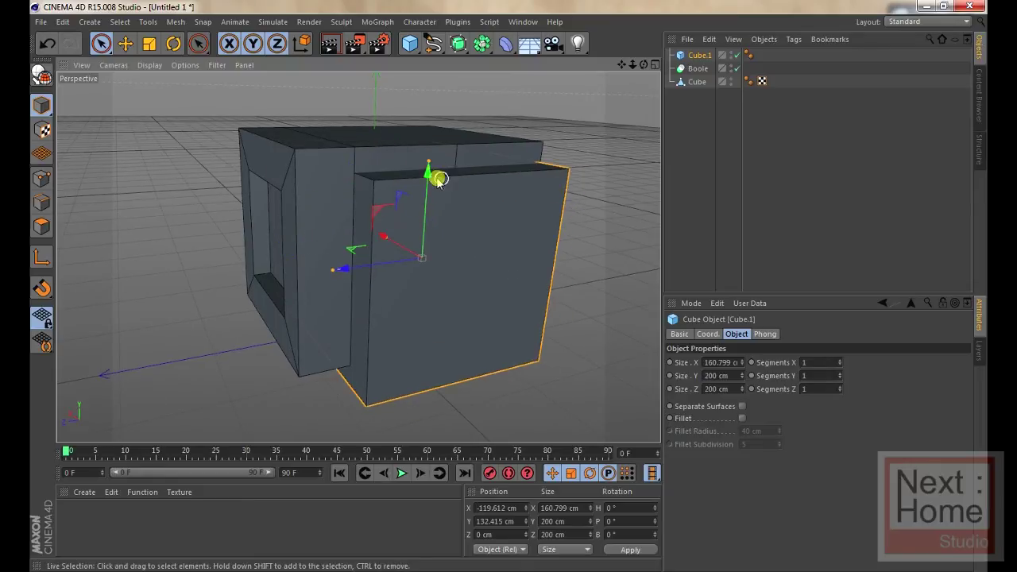
left_click_drag(438, 180, 437, 232)
left_click_drag(428, 192, 439, 165)
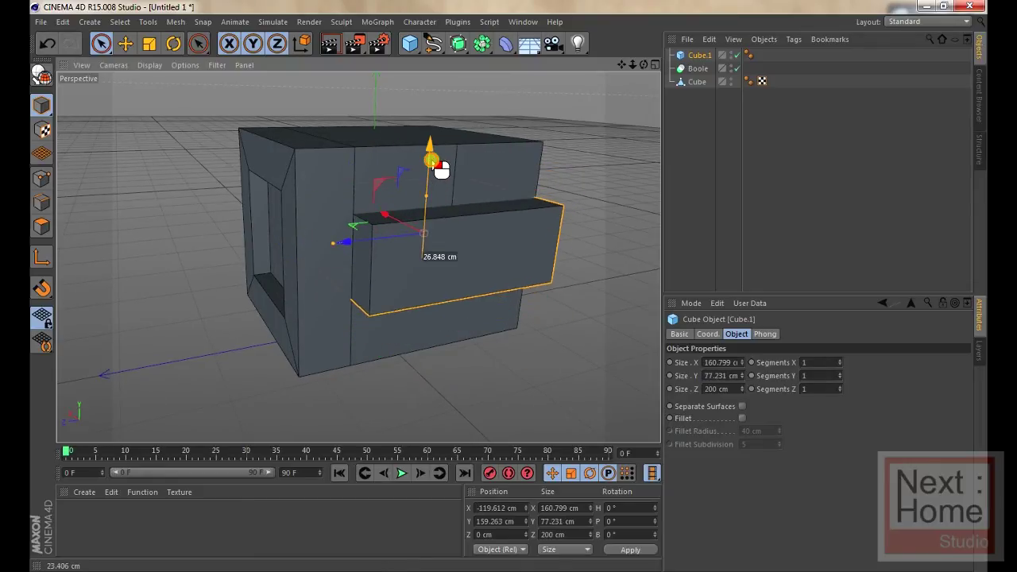
left_click_drag(345, 236, 327, 246)
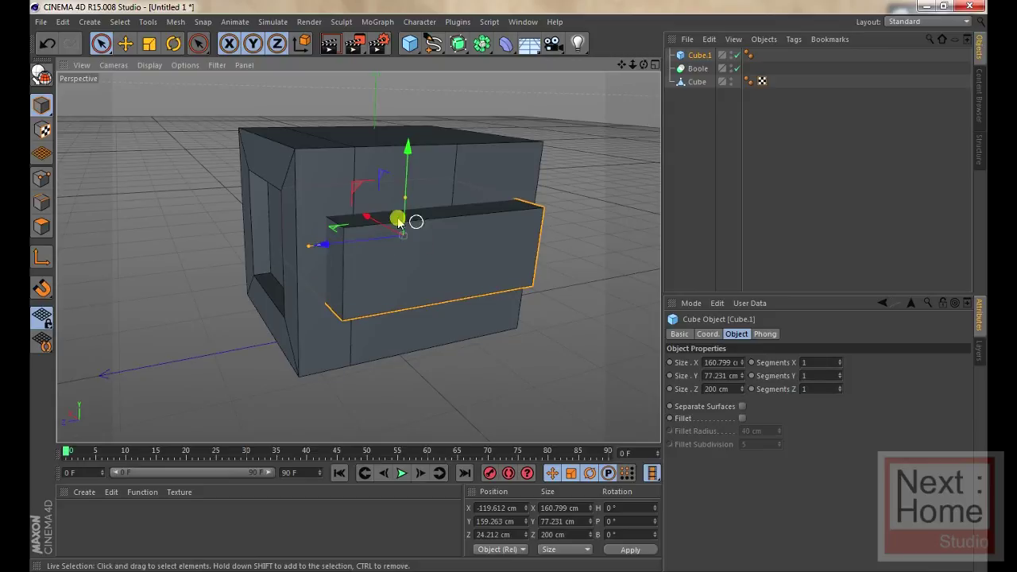
mouse_move(367, 220)
left_mouse_down()
mouse_move(411, 250)
mouse_move(401, 233)
mouse_move(477, 215)
mouse_move(529, 257)
mouse_move(530, 272)
mouse_move(541, 243)
left_mouse_up()
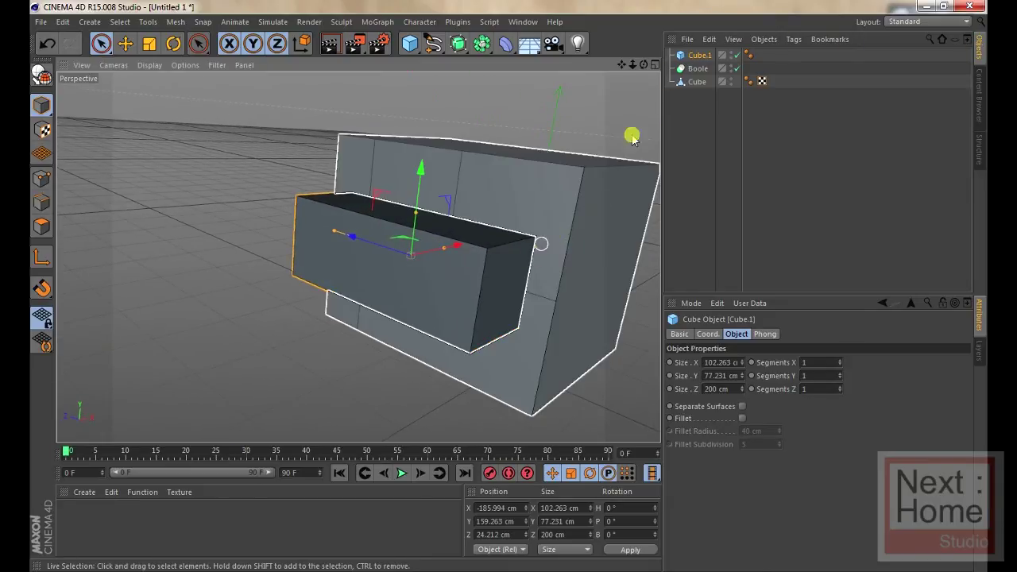
Step: Reorder Cube.1 below Cube in the Object Manager
left_click(521, 156)
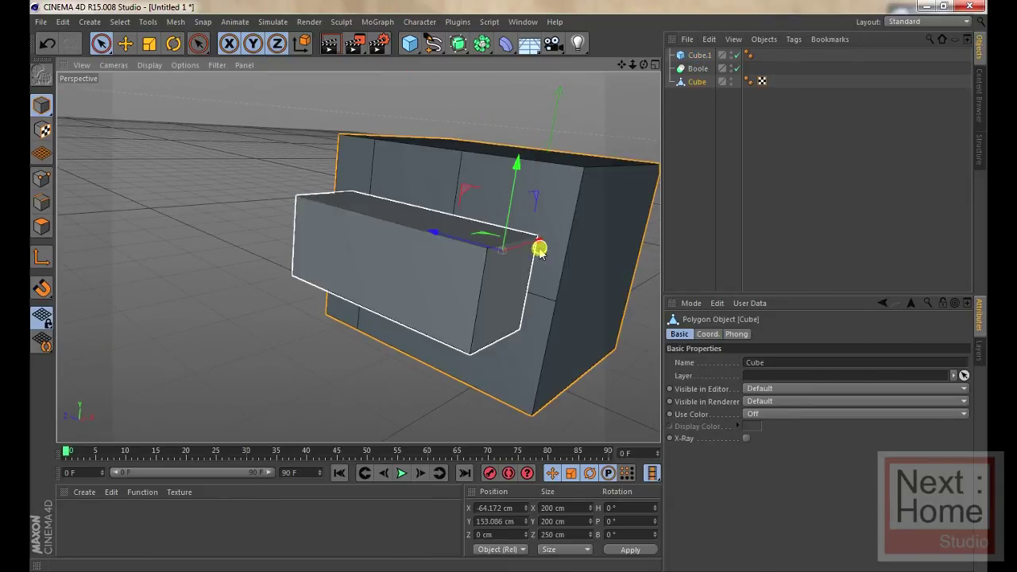
left_click(699, 56)
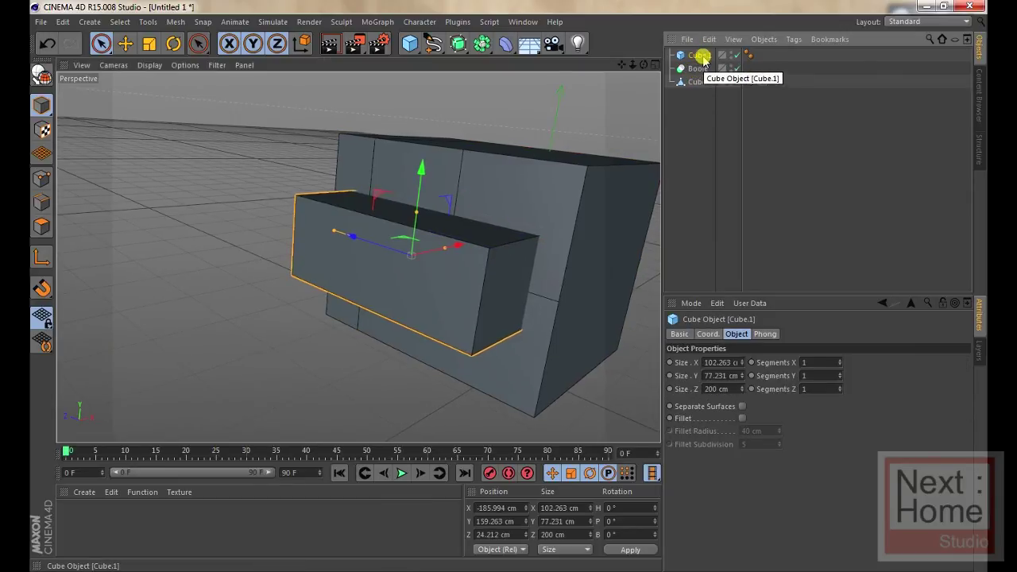
left_click_drag(700, 55, 697, 84)
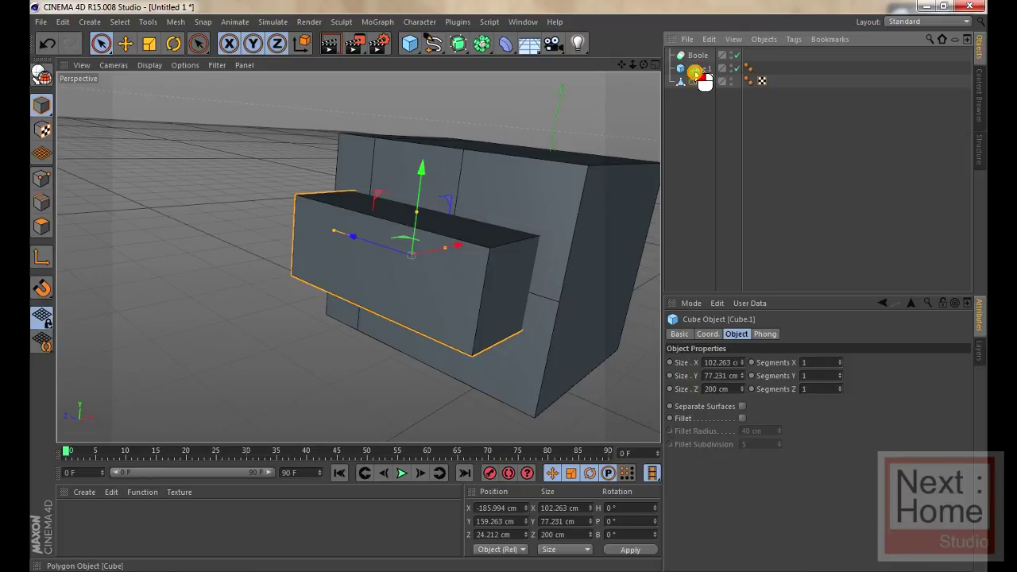
left_click_drag(703, 70, 701, 73)
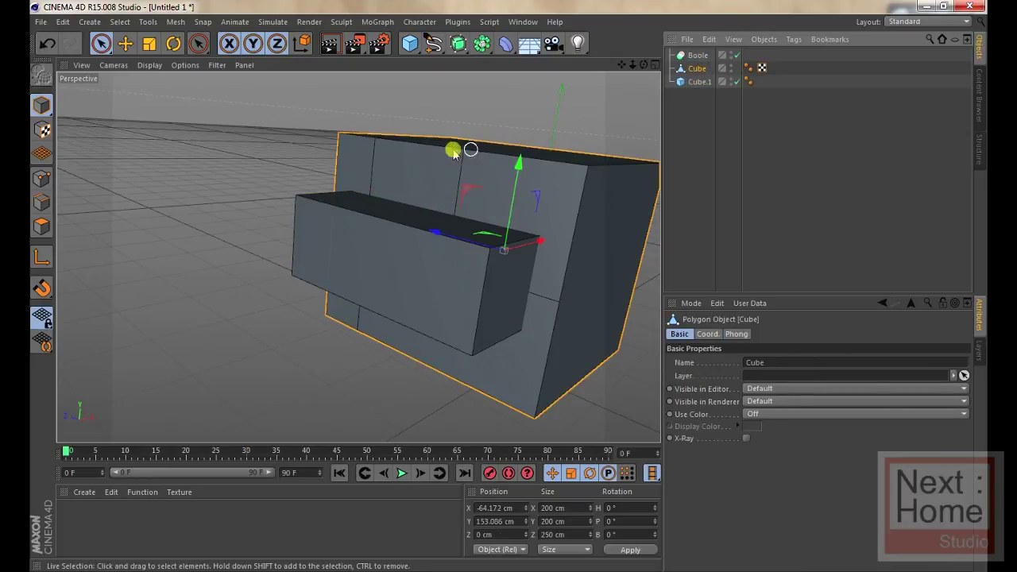
Step: Select both cubes and parent them under the Boole object
left_click(696, 83)
key("ctrl+z")
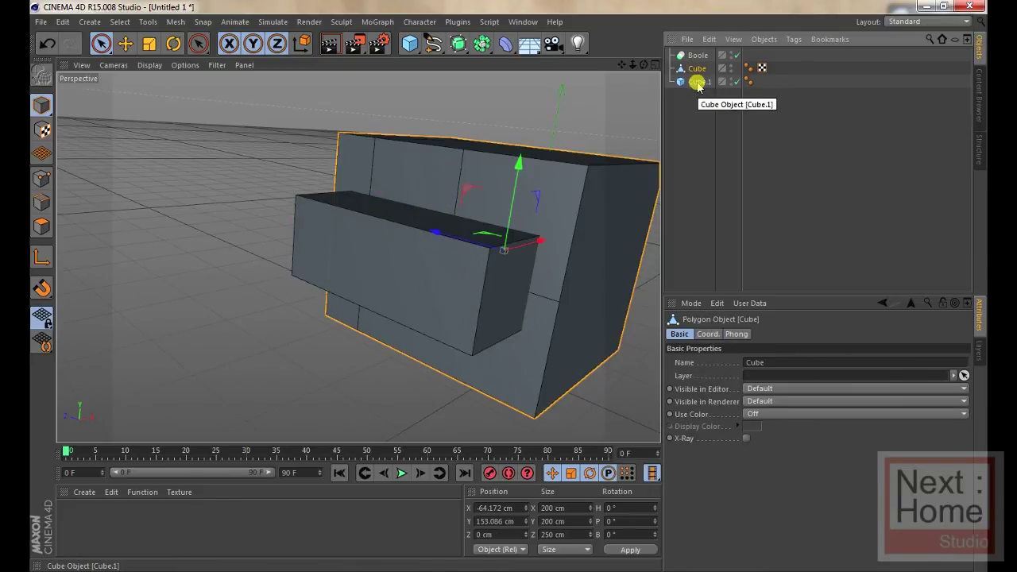
left_click(698, 81, "ctrl")
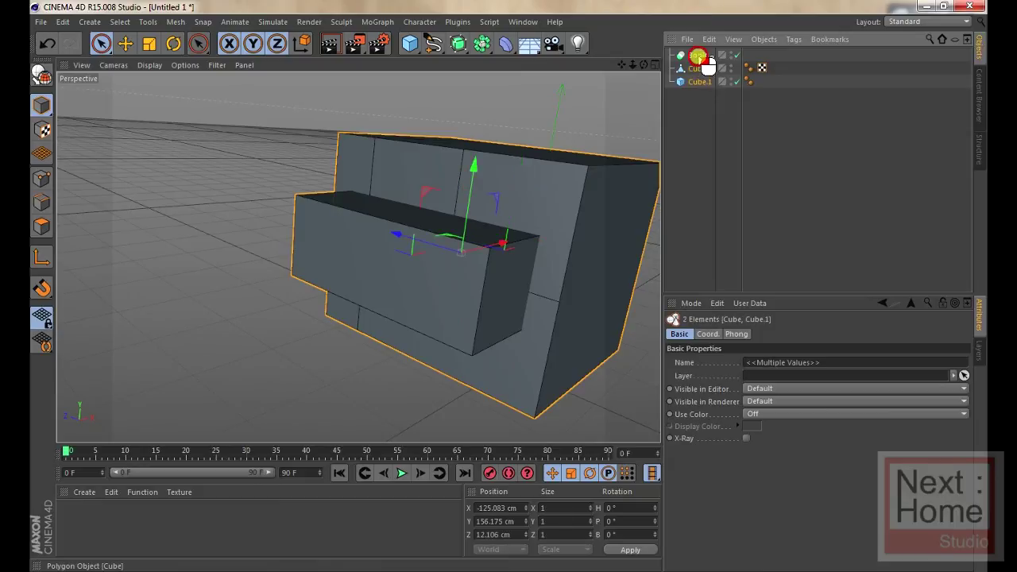
left_click_drag(705, 62, 699, 60)
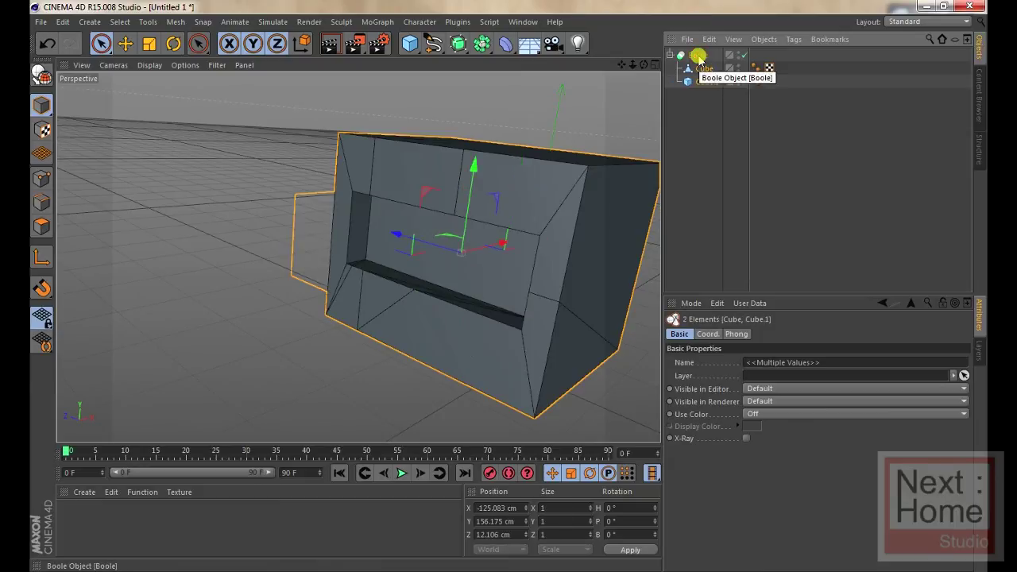
left_click(573, 96)
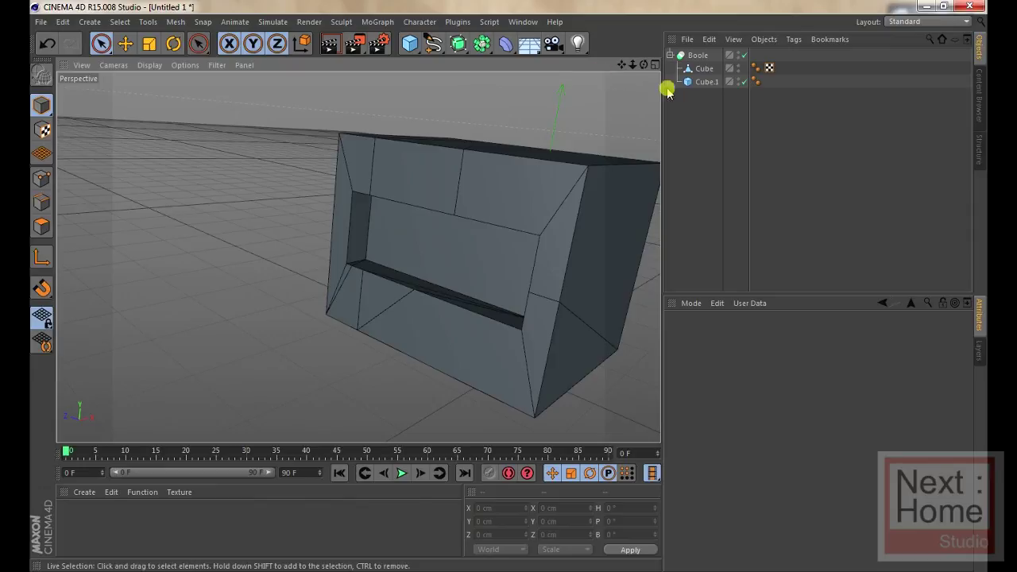
left_click(705, 82)
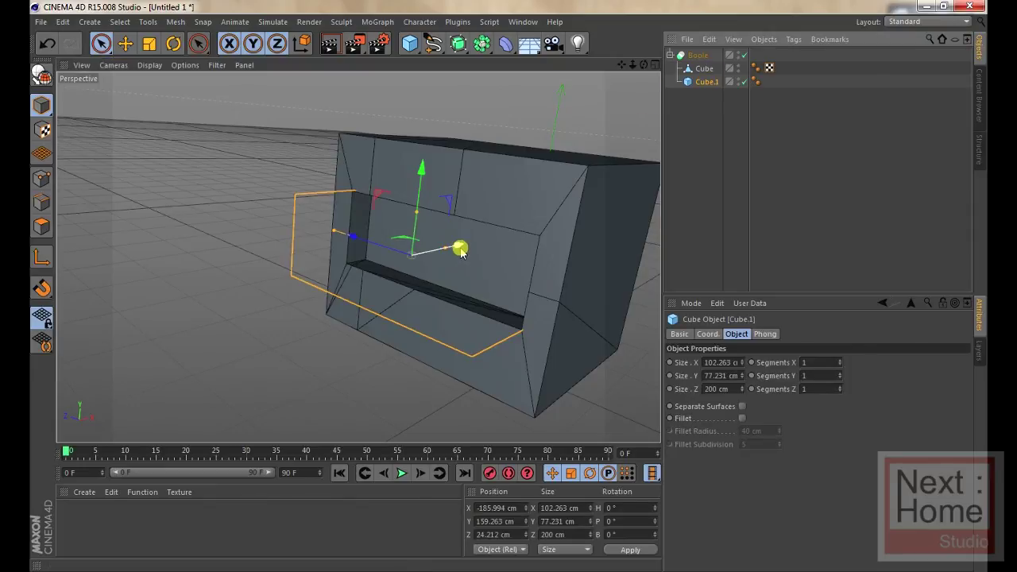
Step: Shift Cube.1 and set its width to 315.392 cm, then make the Boole editable
mouse_move(458, 245)
left_mouse_down()
mouse_move(485, 246)
mouse_move(400, 234)
mouse_move(392, 246)
mouse_move(506, 244)
mouse_move(481, 238)
mouse_move(545, 221)
mouse_move(360, 295)
mouse_move(345, 291)
mouse_move(535, 265)
mouse_move(540, 281)
mouse_move(483, 288)
left_mouse_up()
left_click(495, 161)
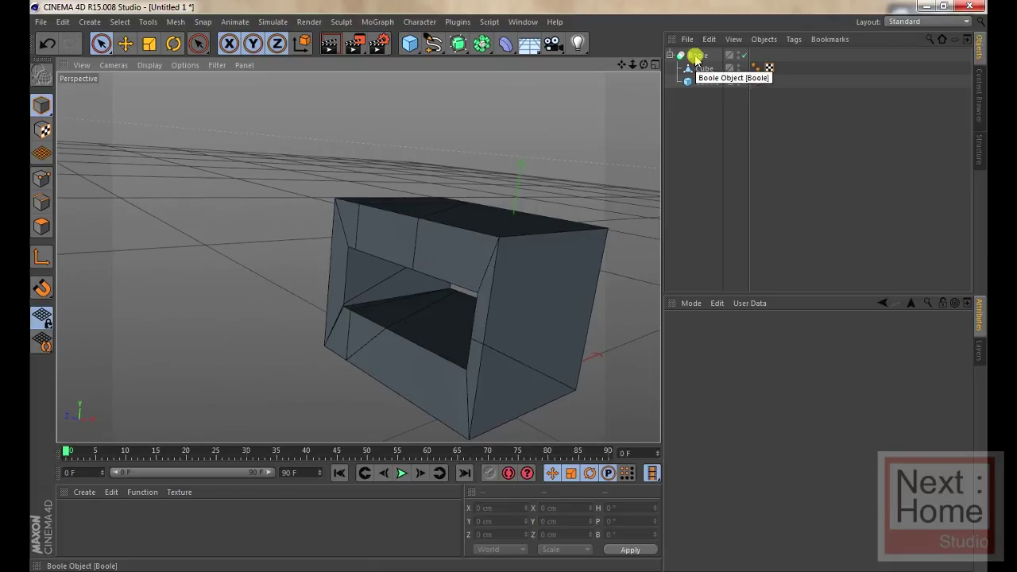
left_click(671, 57)
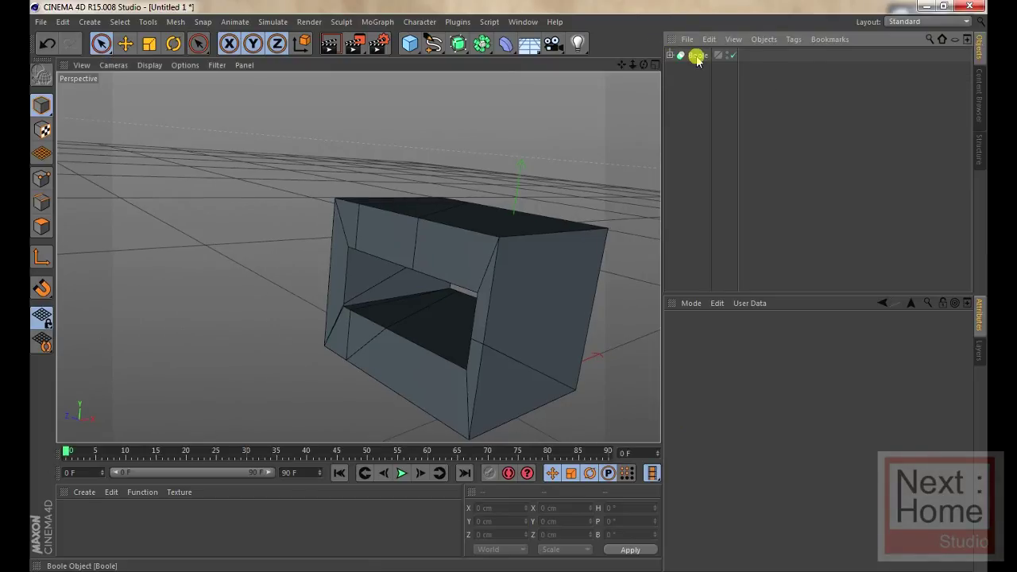
left_click(696, 57)
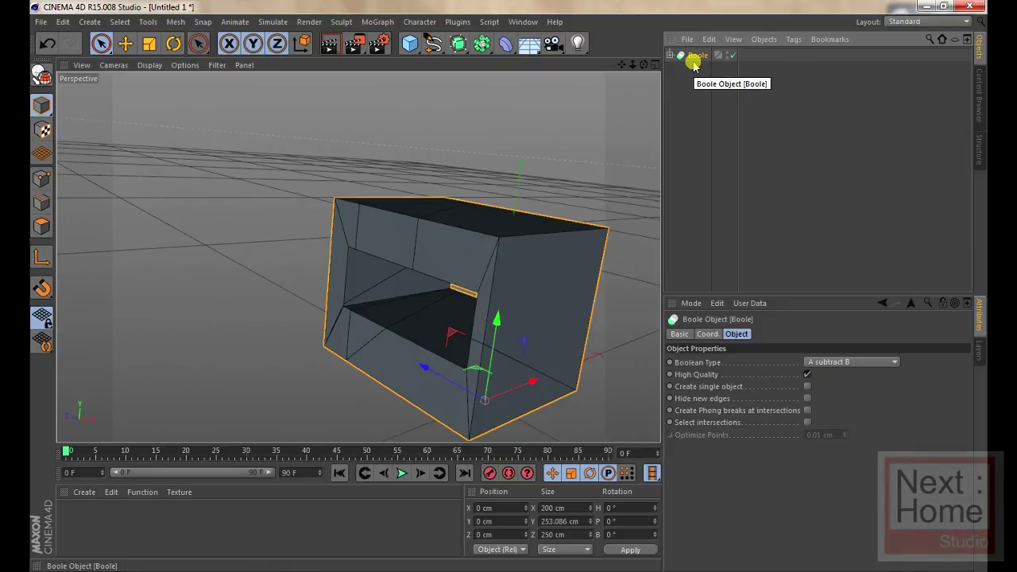
left_click(37, 73)
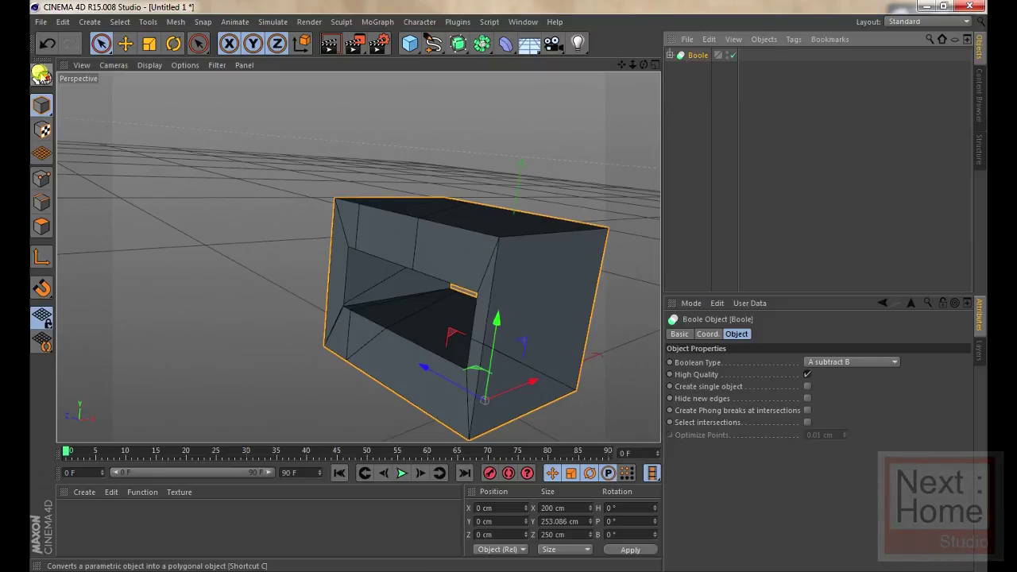
left_click(608, 163)
left_click(698, 55)
left_click(669, 55)
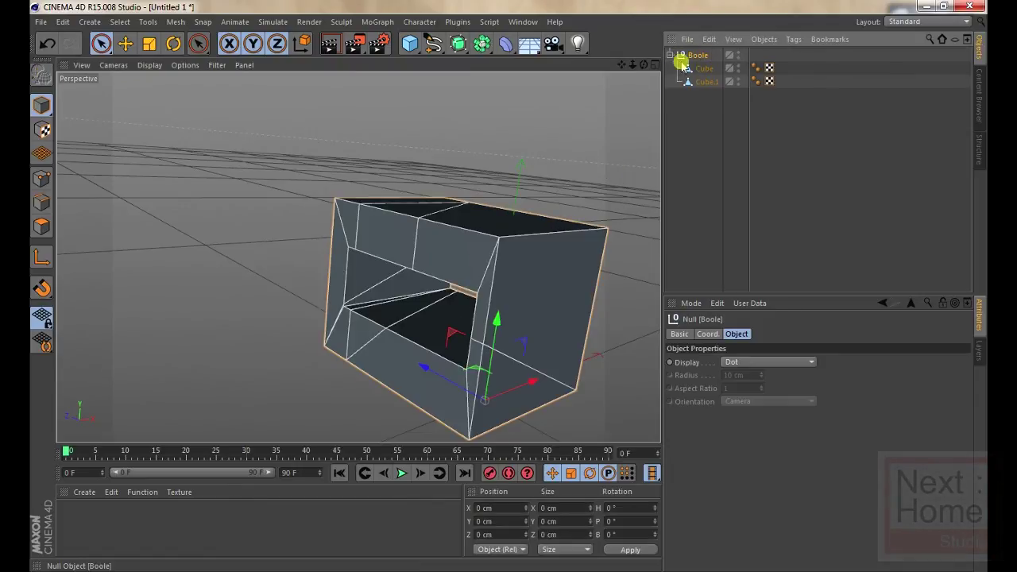
left_click(705, 82)
left_click(476, 158)
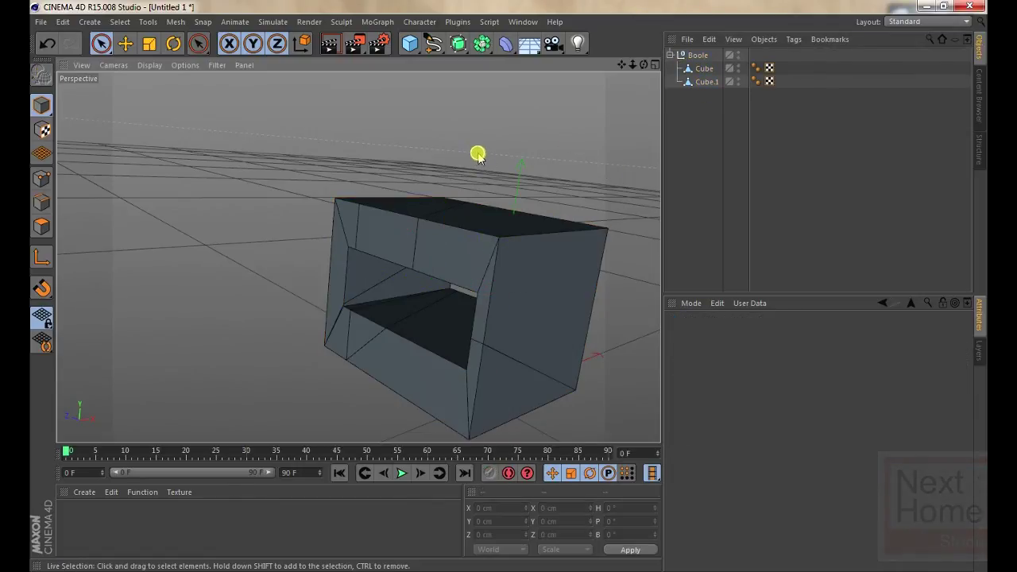
left_click_drag(485, 161, 629, 104, "alt")
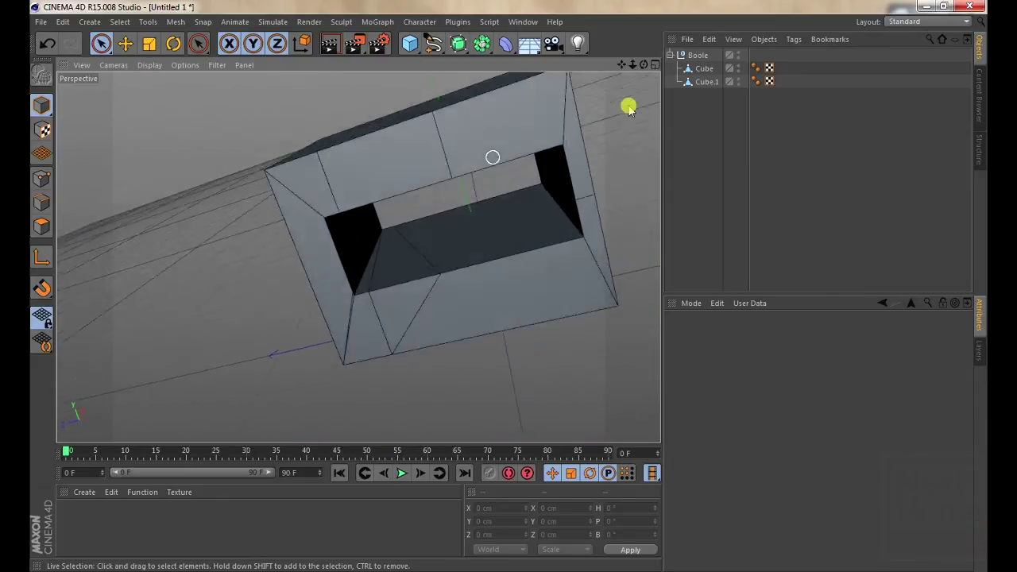
left_click(706, 69)
left_click(706, 82)
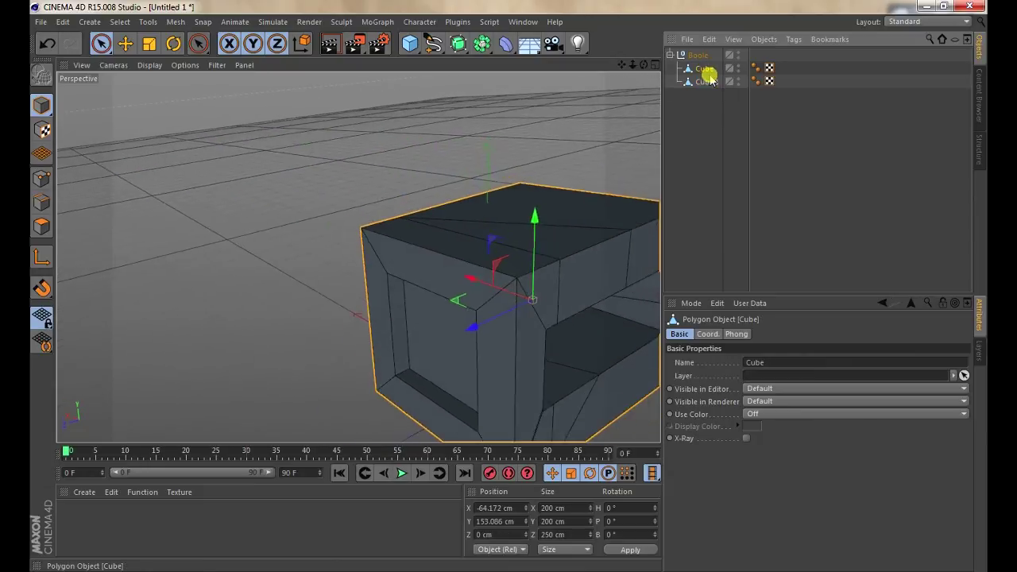
left_click(698, 56)
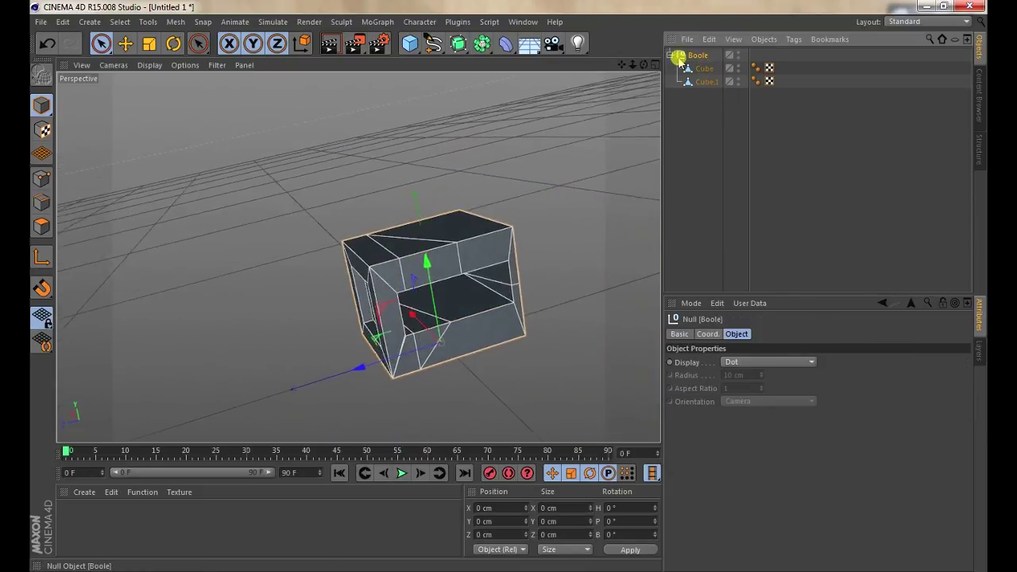
left_click(670, 55)
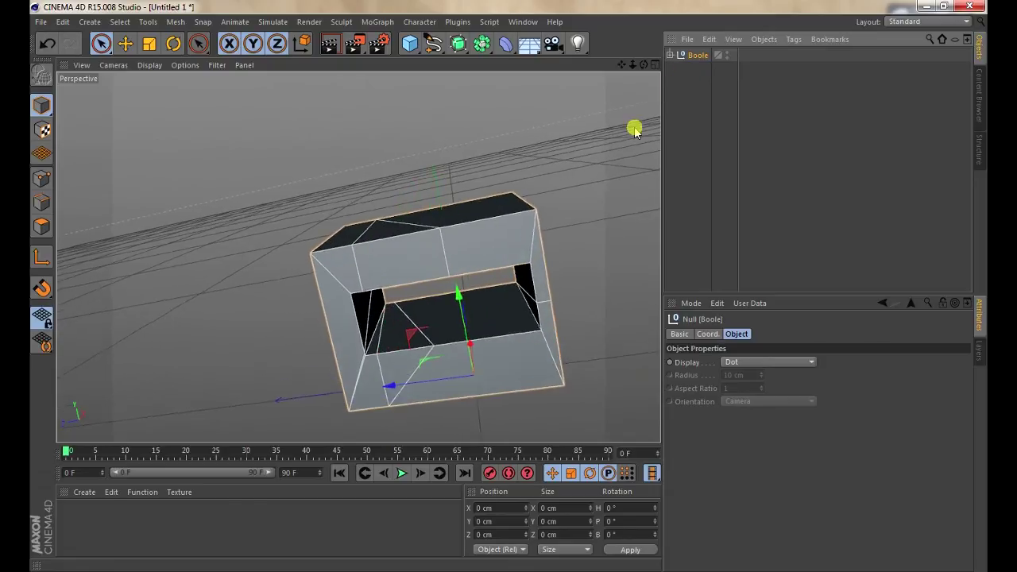
left_click(576, 152)
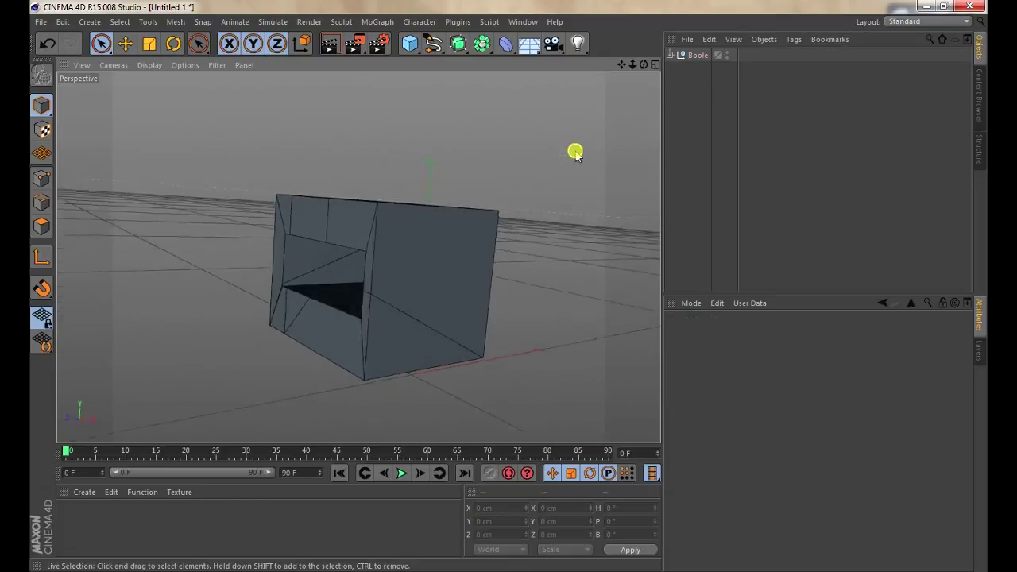